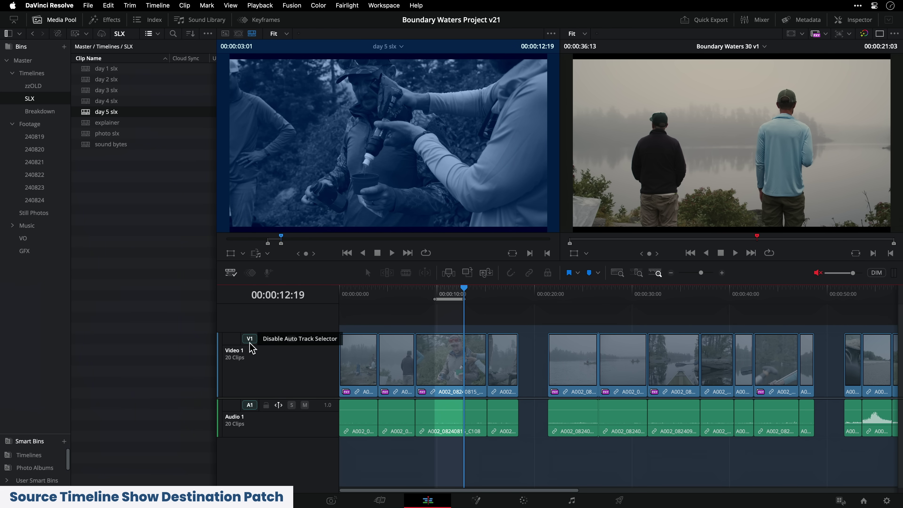
Try inserting the marked day 5 slx segment into the Boundary Waters 30 v1 timeline with source V1 patched to V1.
key(q)
key(F9)
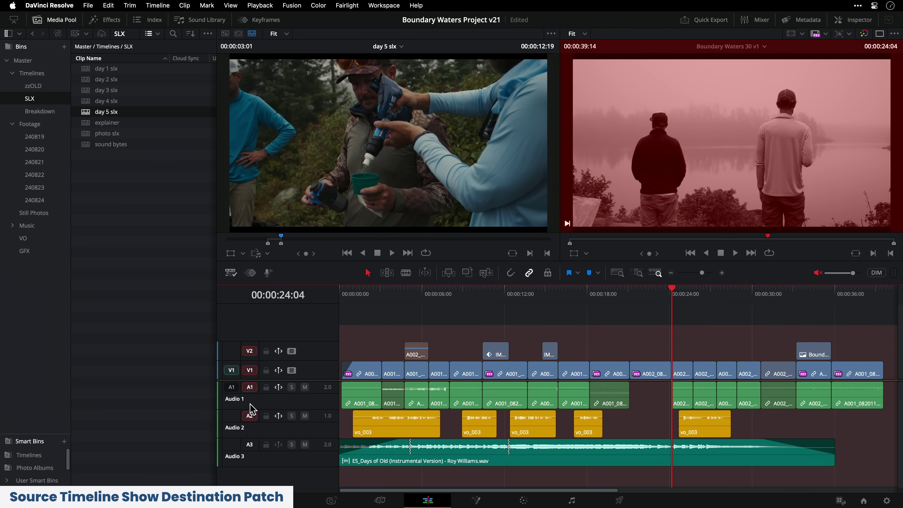
key(super+z)
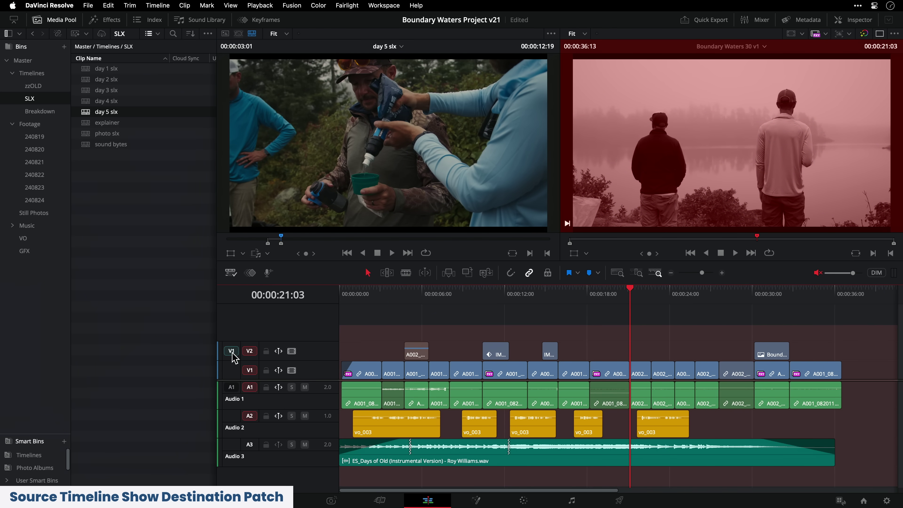
Disable the A1 auto track selector on the day 5 slx source timeline and insert the marked segment with video patched to V2.
key(F9)
key(q)
click(251, 405)
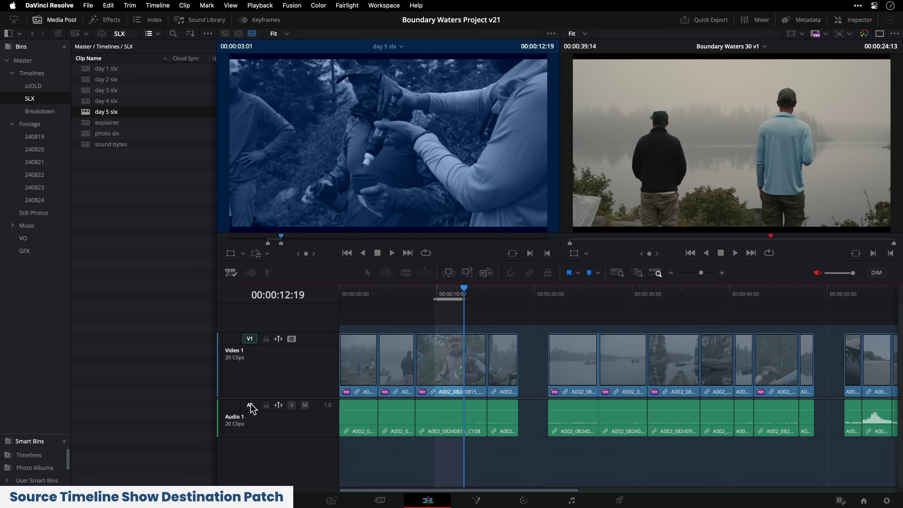
key(q)
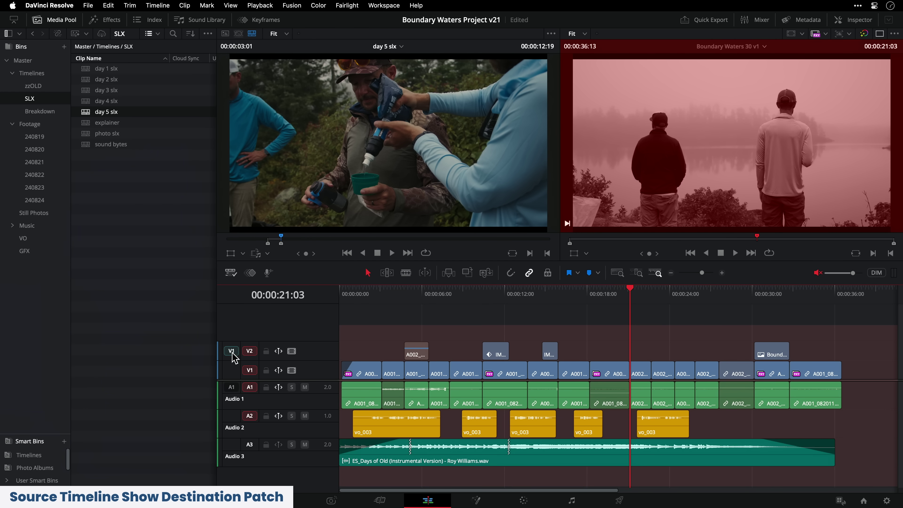
key(F9)
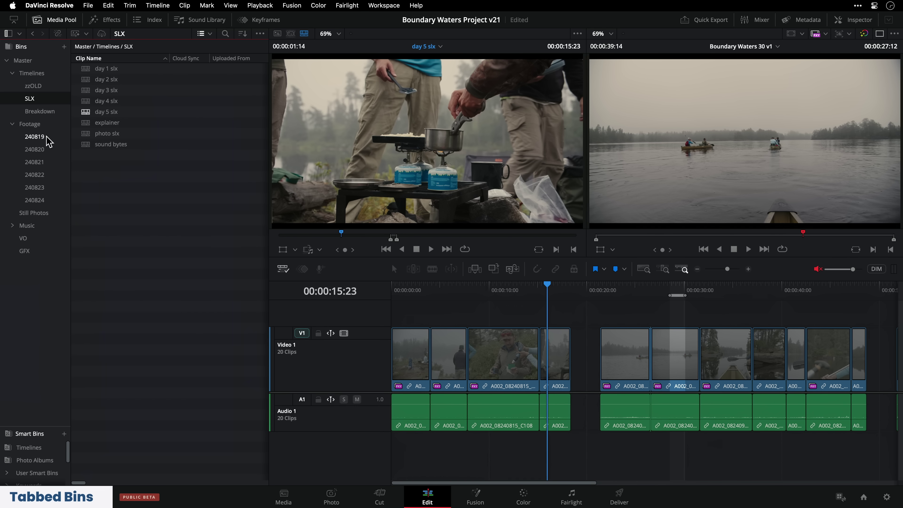
Open the 240819 footage bin as a new tab and add two more bin tabs in the media pool.
right_click(47, 137)
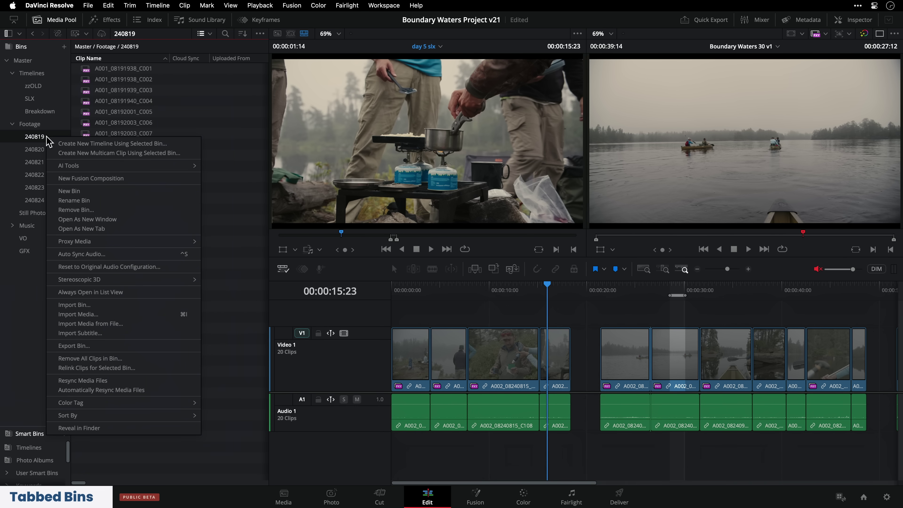
click(127, 229)
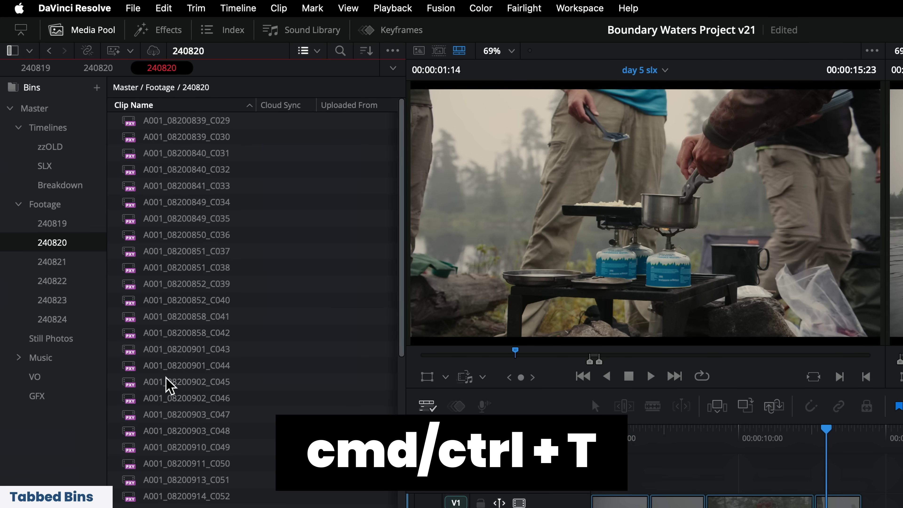
key(super+t)
key(super+t)
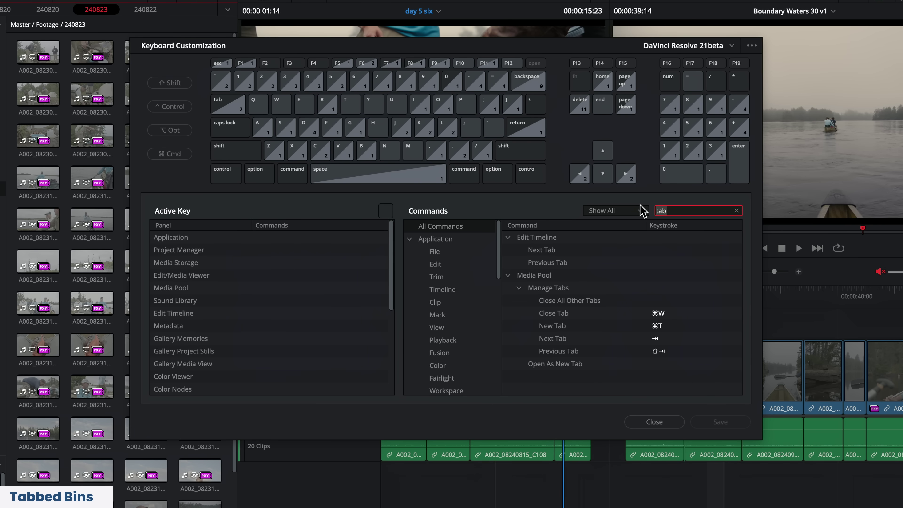
Check the keyboard mappings for the media pool tab commands, and cycle backward and forward through the open bin tabs.
mouse_move(687, 345)
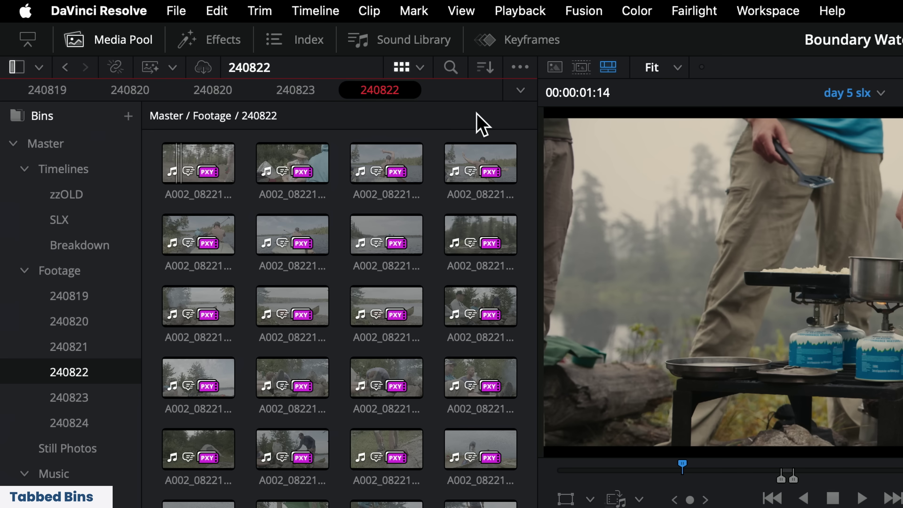
key(shift+Tab)
key(shift+Tab)
key(shift+Tab)
key(shift+Tab)
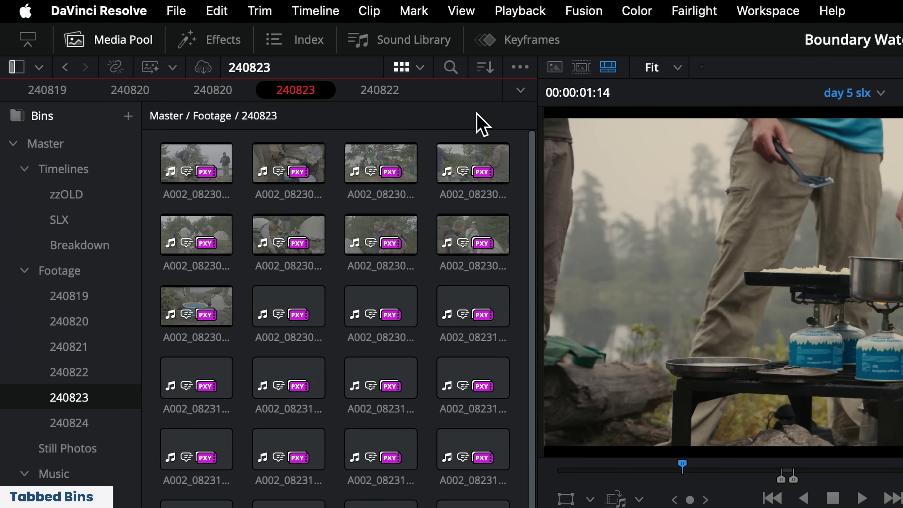
key(Tab)
key(Tab)
key(Tab)
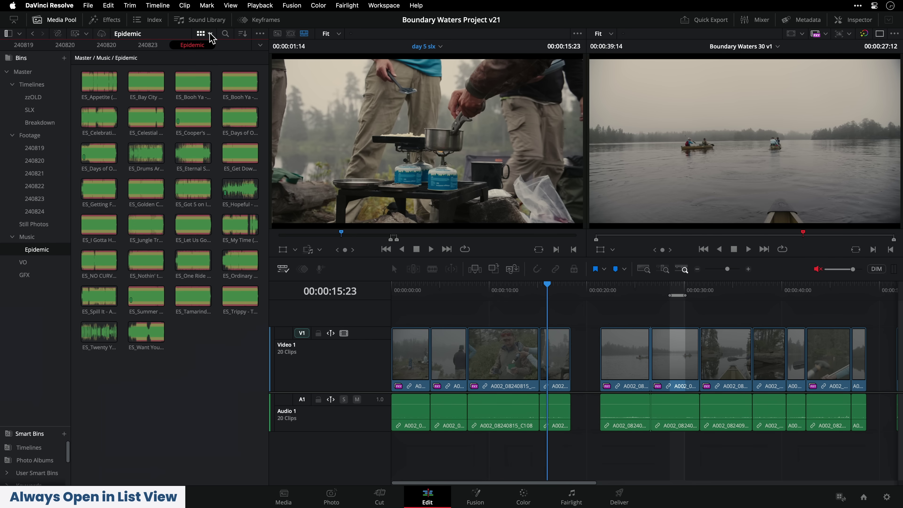
Switch the Epidemic music bin to List View and bring up the bin's contextual options.
click(211, 33)
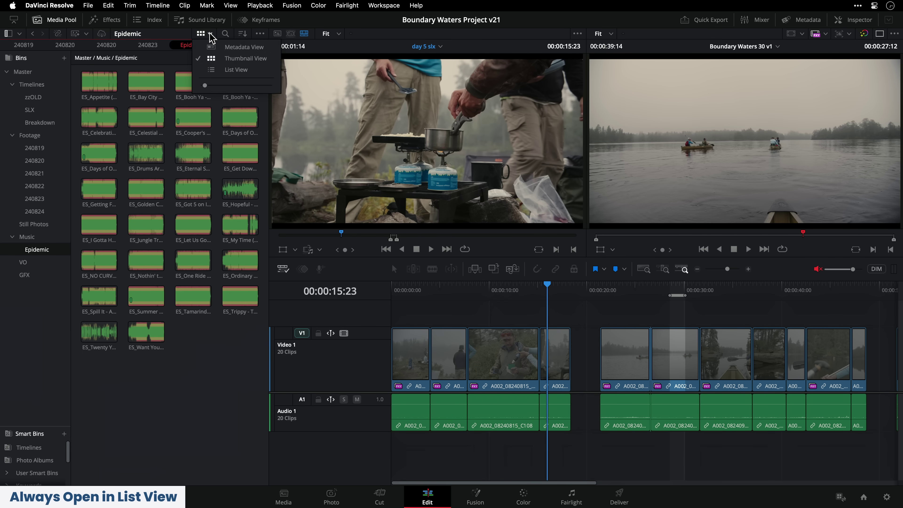
click(250, 74)
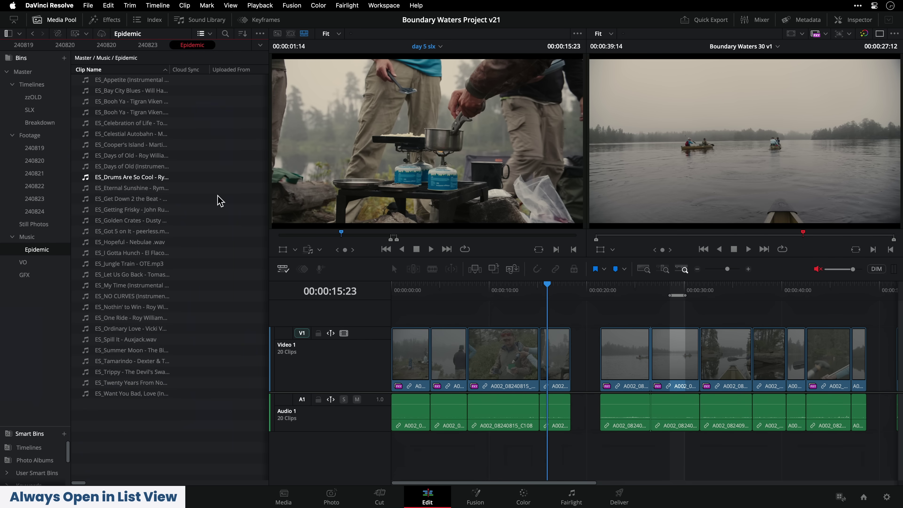
right_click(152, 423)
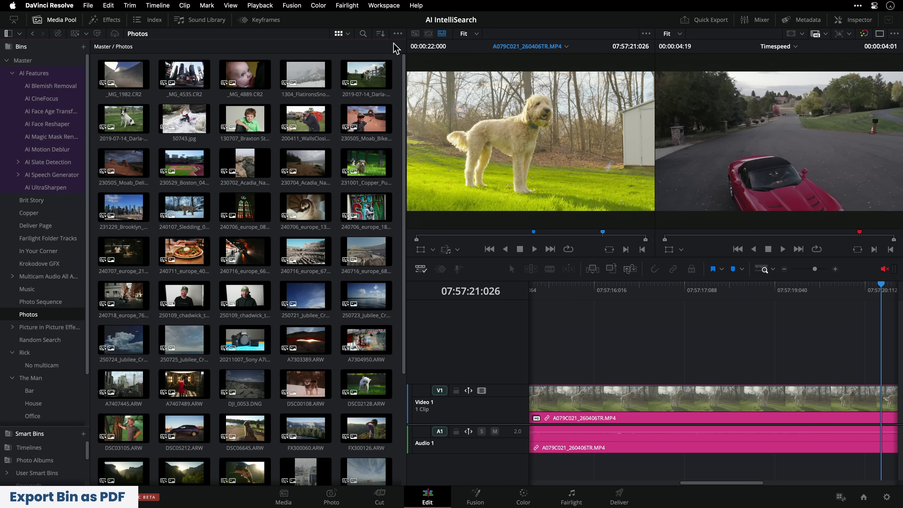
Export the Photos bin as a PDF named Photos on the Desktop and look through the exported thumbnails.
click(398, 34)
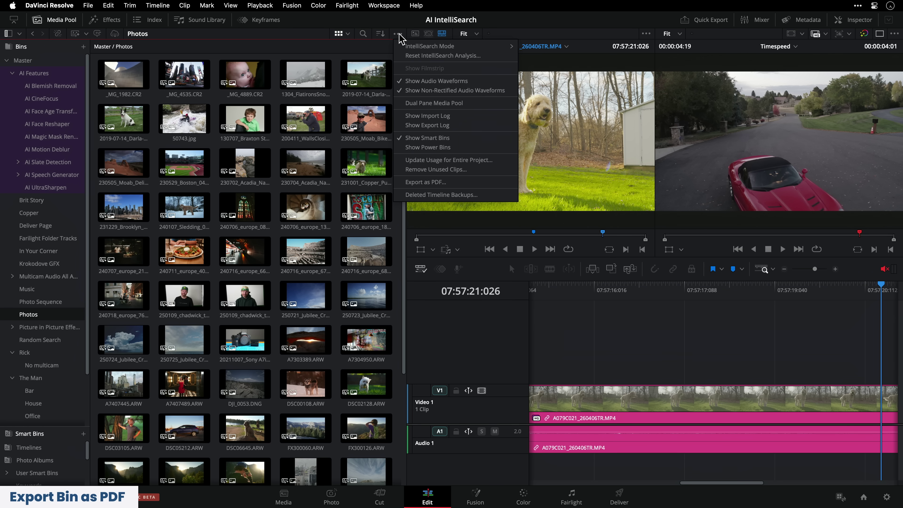
click(467, 185)
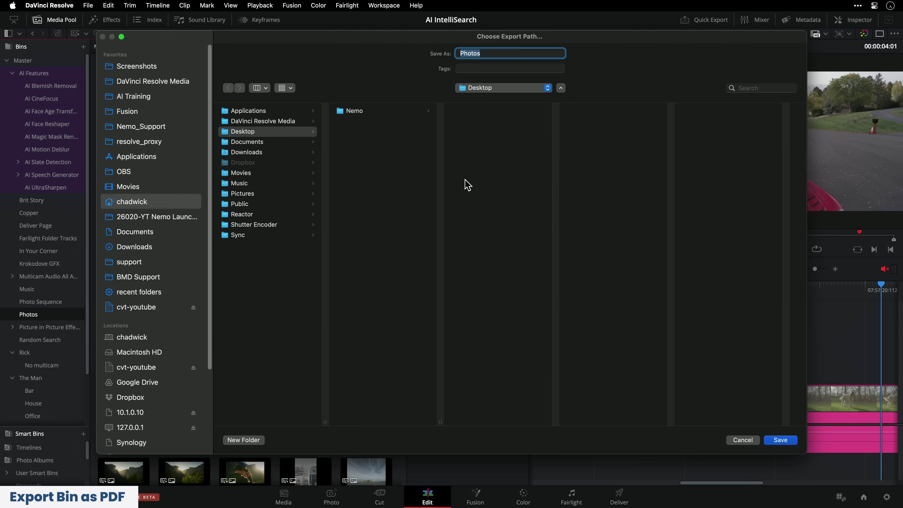
key(Return)
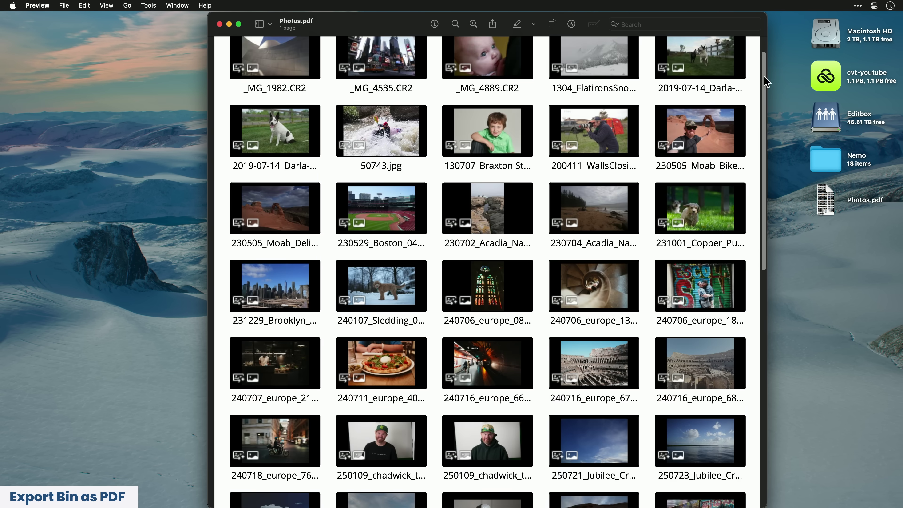
scroll(488, 270, down, 10)
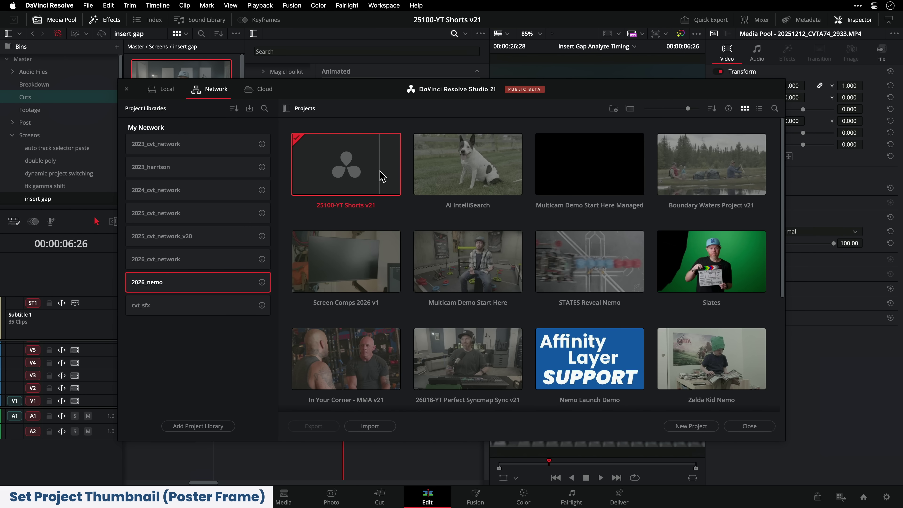
Set a frame of clip A069C010_251212GD.MP4 as the poster frame of 25100-YT Shorts v21, and return to the Project Manager.
double_click(328, 175)
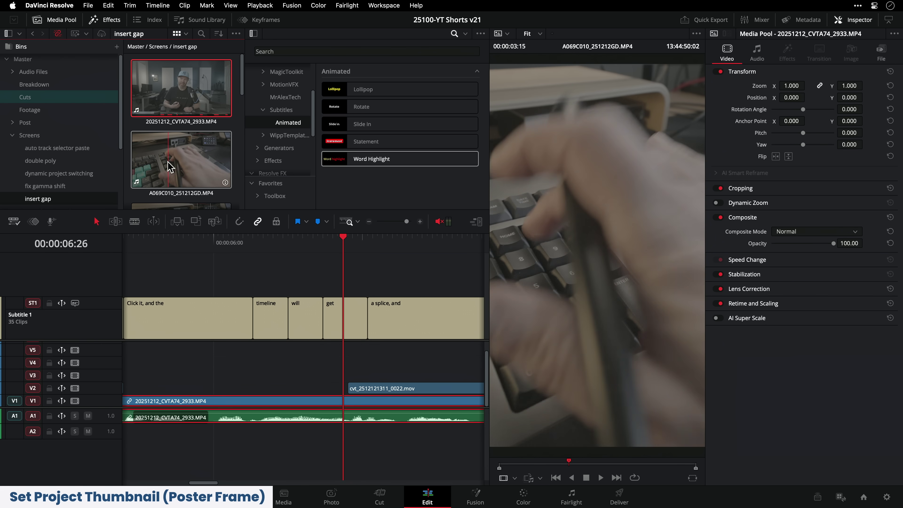
click(163, 167)
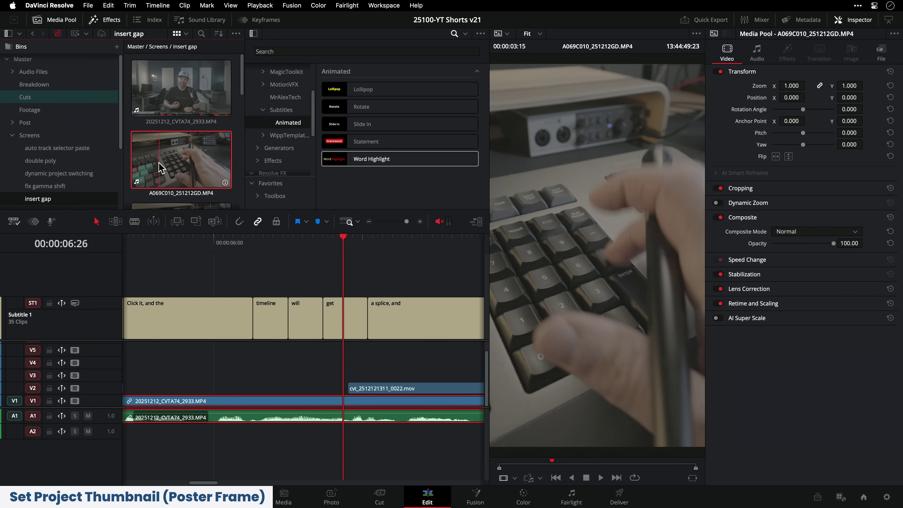
right_click(160, 165)
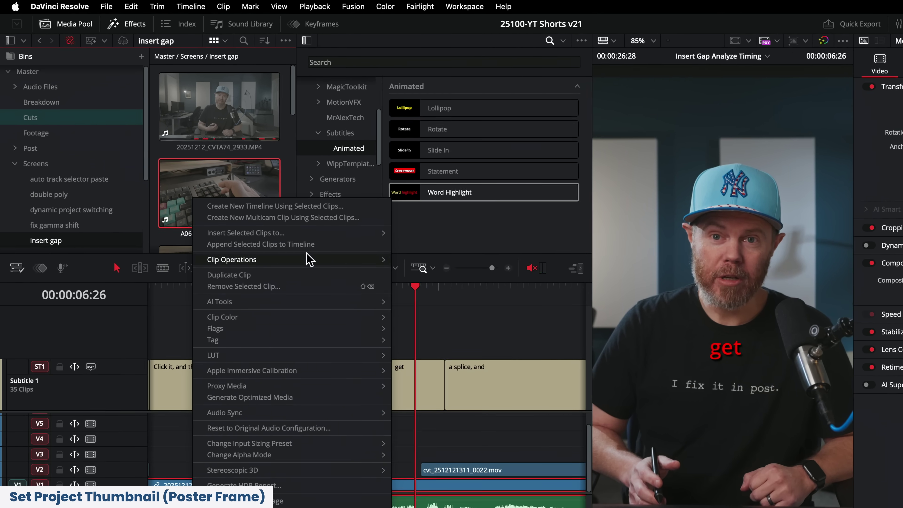
mouse_move(255, 214)
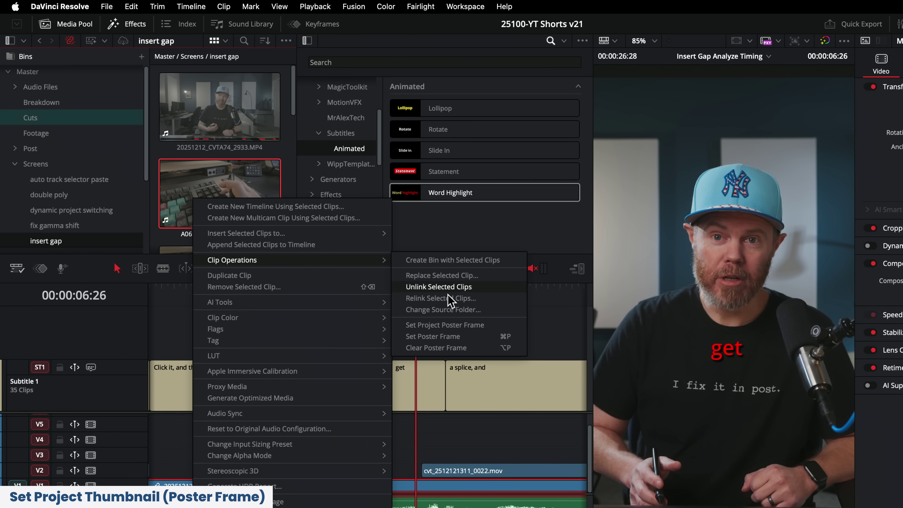
click(492, 325)
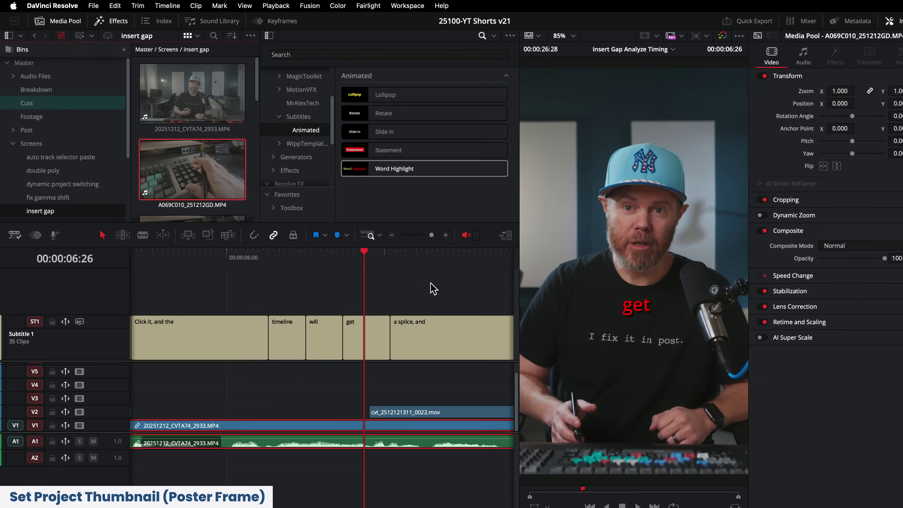
key(shift+1)
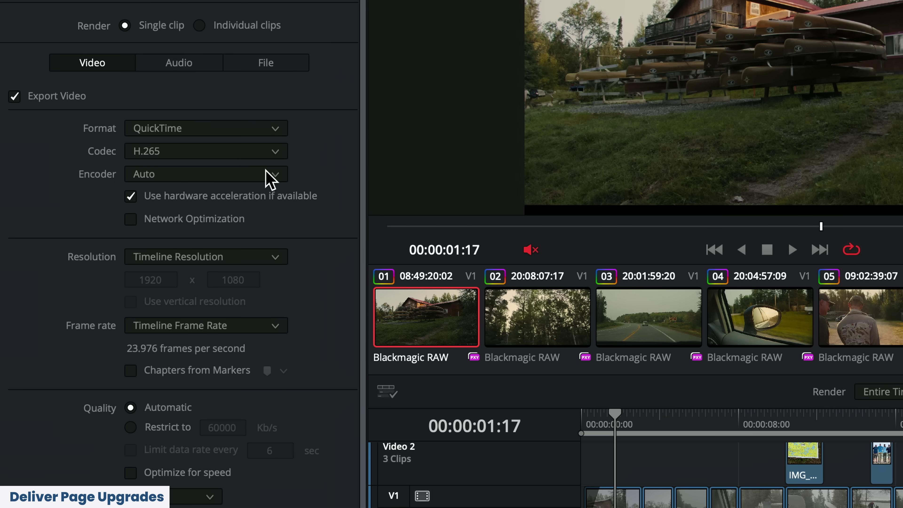
Set the H.265 render encoder to MainConcept and open the Output Color Space choices.
click(267, 174)
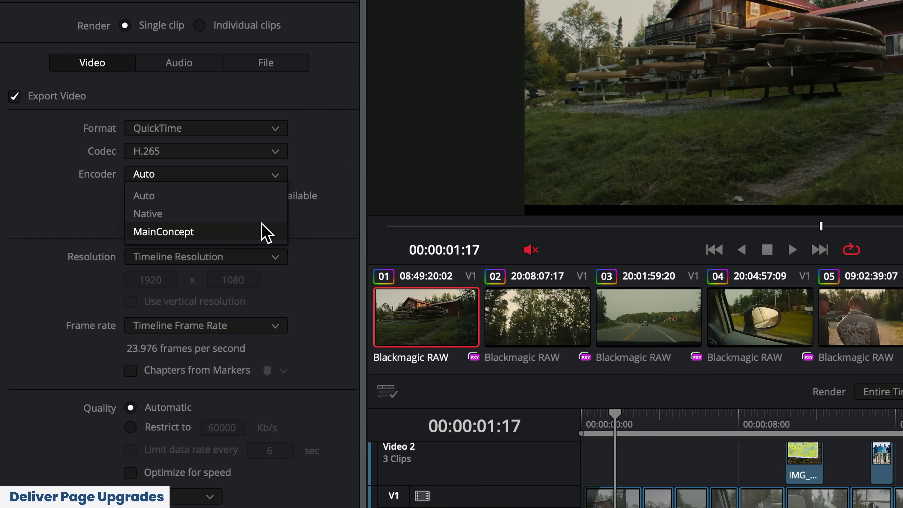
click(266, 234)
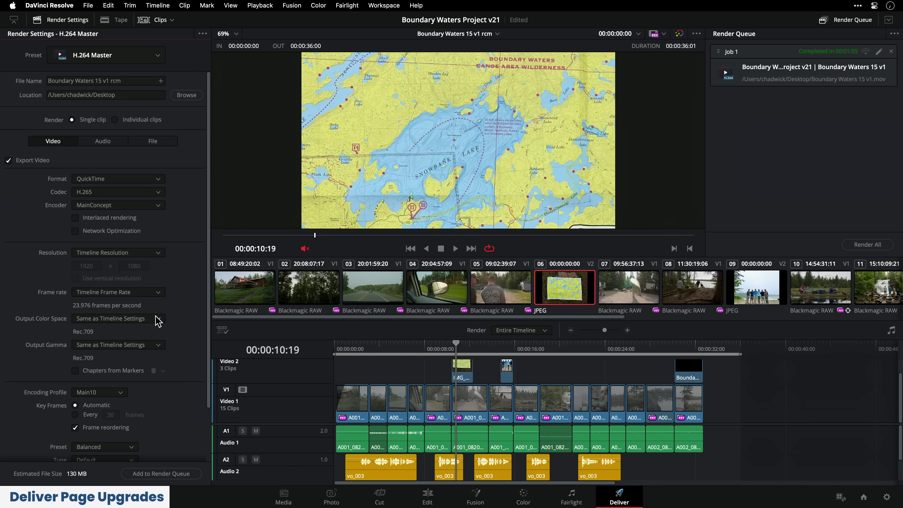
click(158, 322)
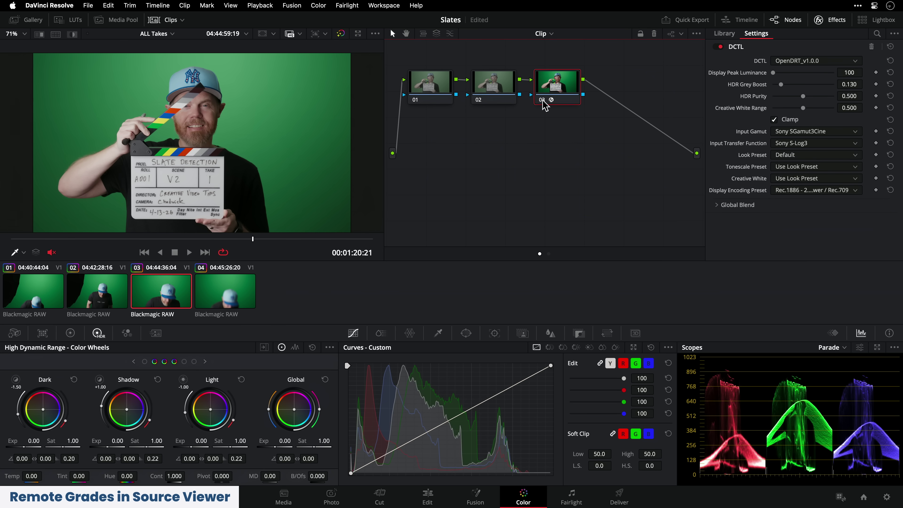
Disable and re-enable node 03 on the selected slate clip to compare the image with and without the DCTL.
click(543, 101)
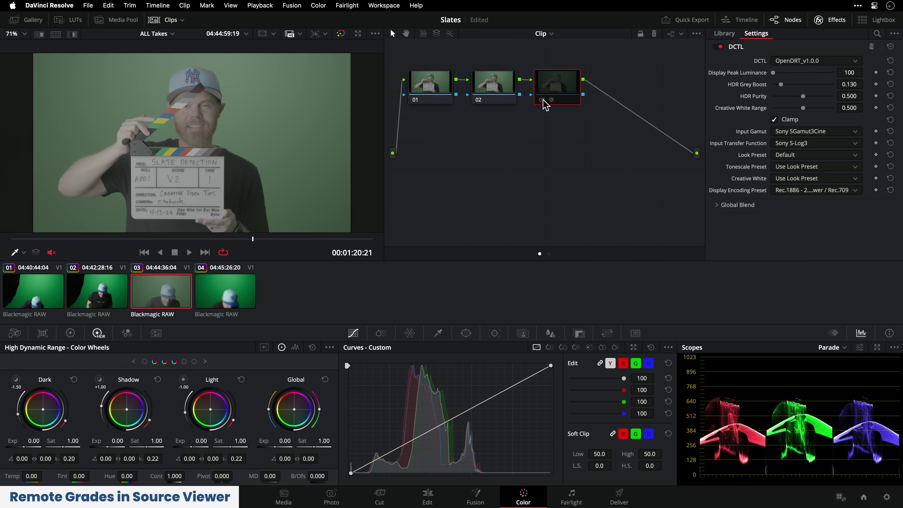
click(543, 100)
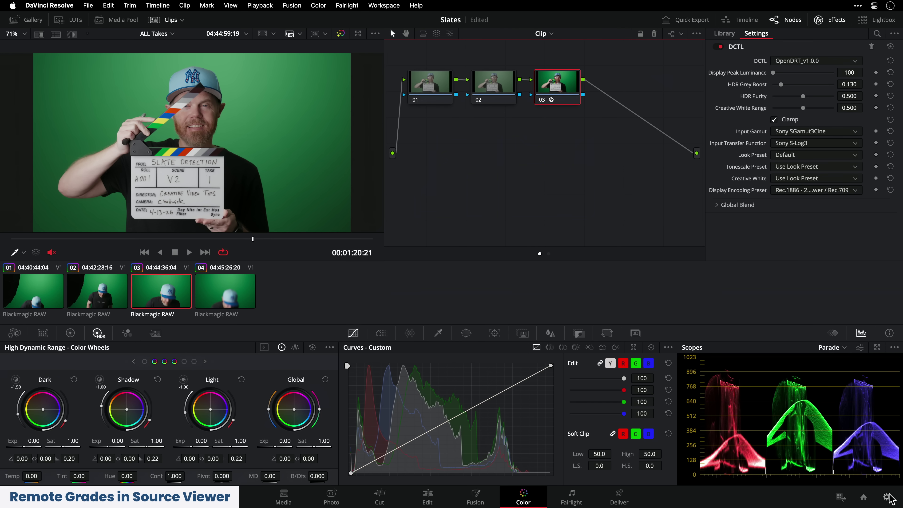
Try turning off Use local version for new clips in timeline in the General Options of the project settings.
click(888, 497)
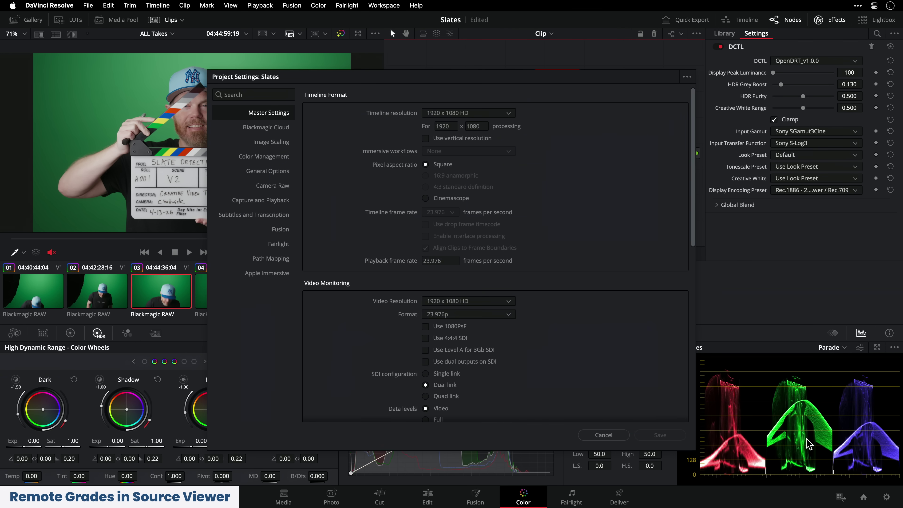
click(283, 174)
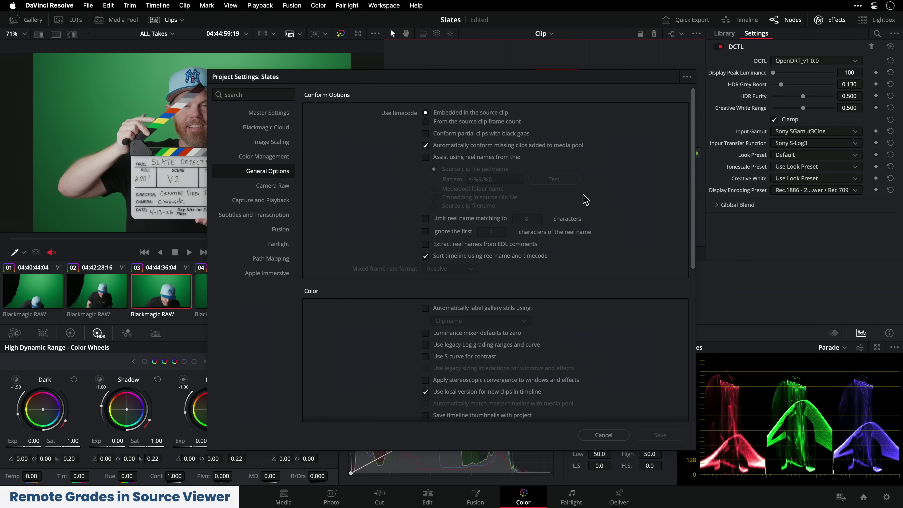
drag(696, 174, 704, 247)
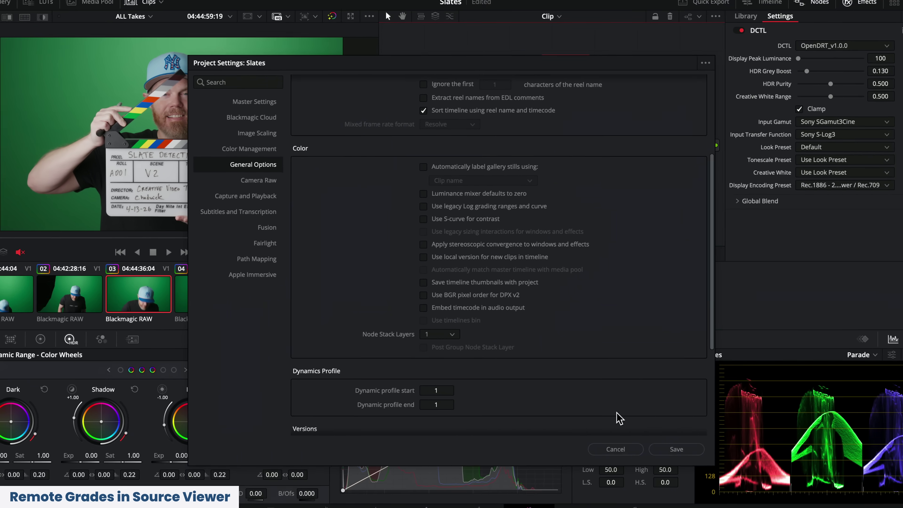
click(636, 474)
Lower the Global exposure on node 01 of the slate clip, and select the v2-t1 clip on the Edit page.
right_click(194, 287)
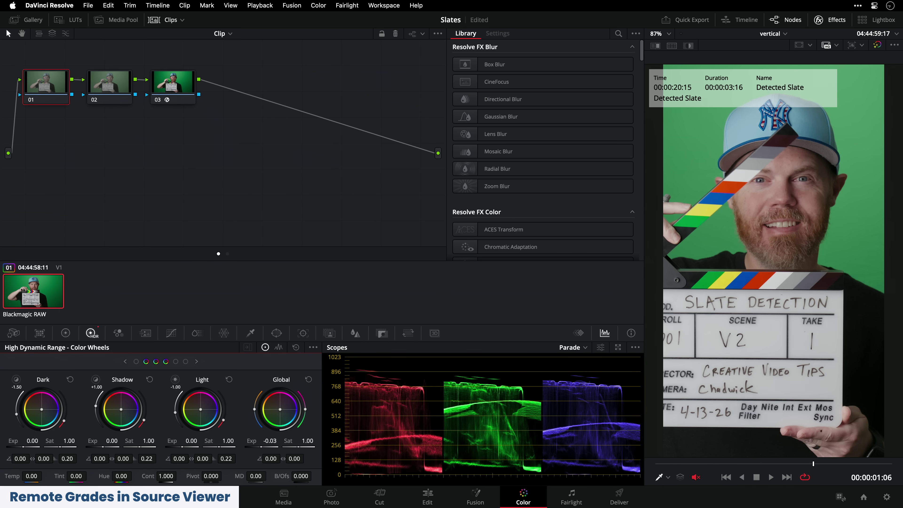
drag(270, 441, 252, 441)
click(428, 496)
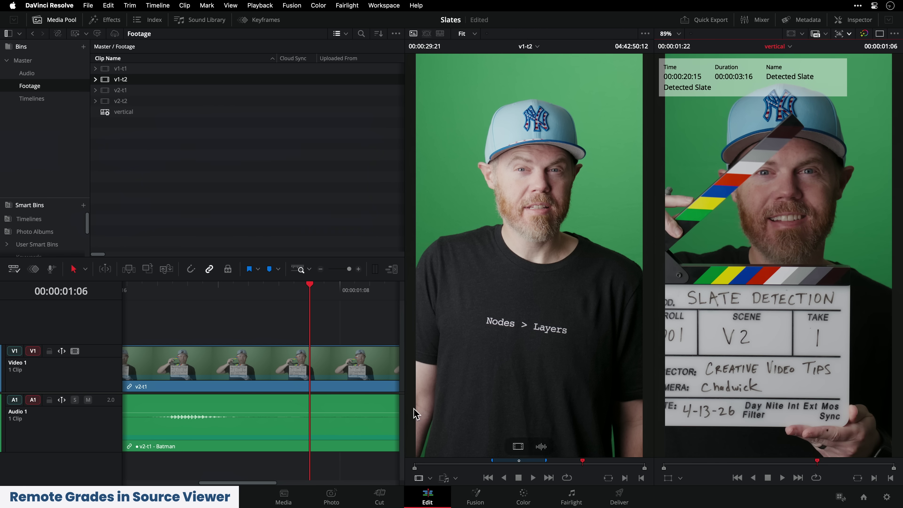
click(327, 365)
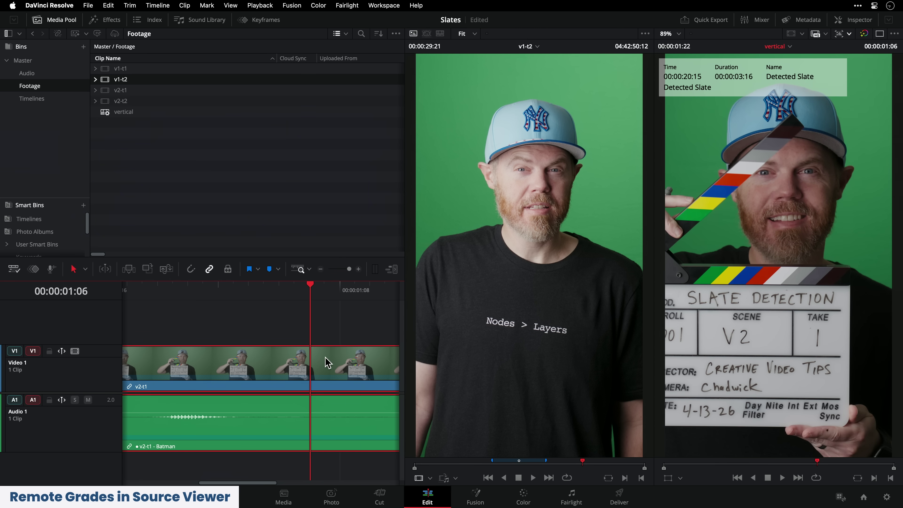
Create a new timeline named vertical with custom settings instead of the project settings, using vertical resolution.
click(857, 478)
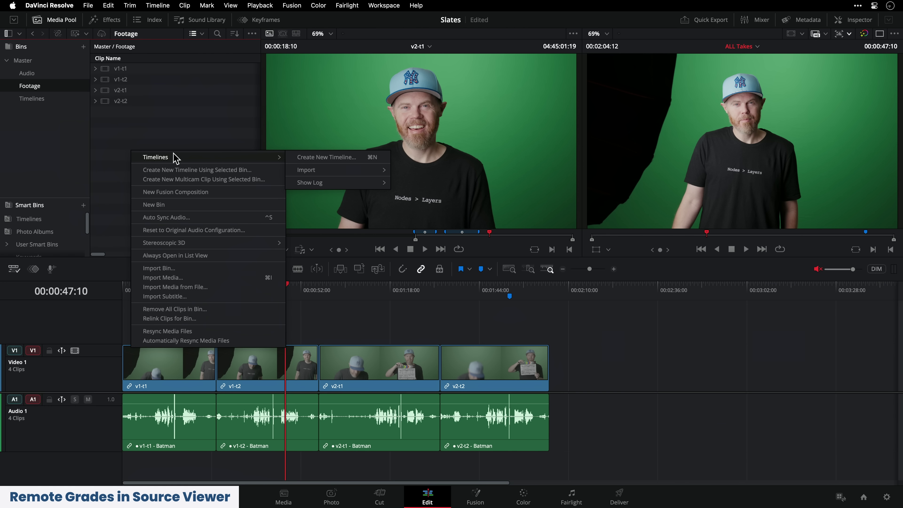
click(305, 156)
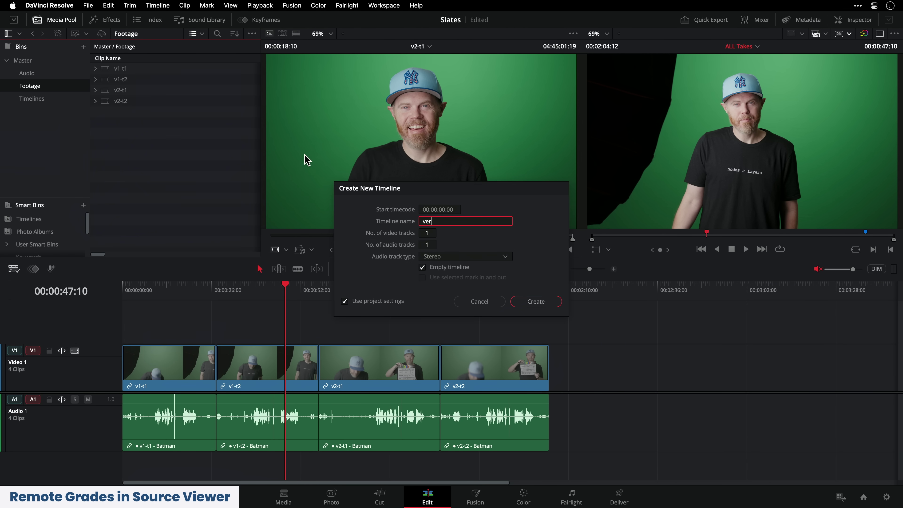
click(344, 301)
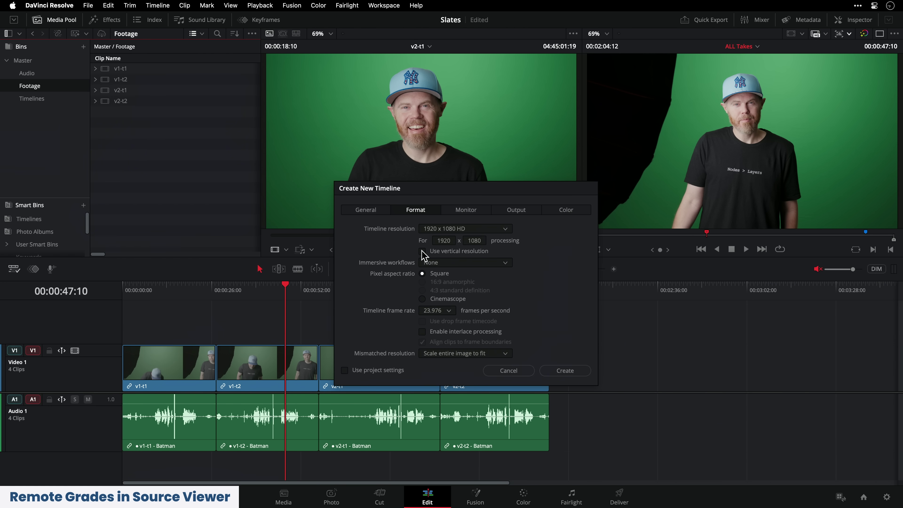
click(566, 371)
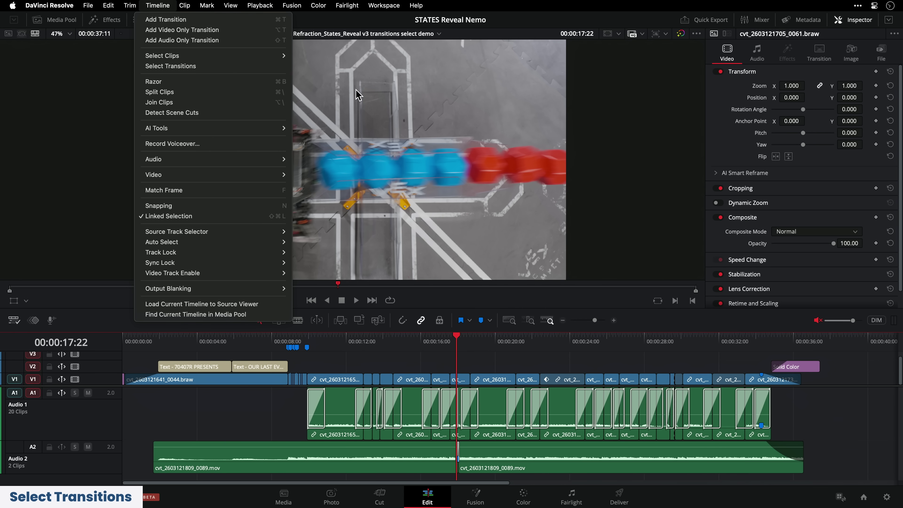
Select all the audio transitions in the timeline and increase their duration by 3.6 seconds.
click(272, 73)
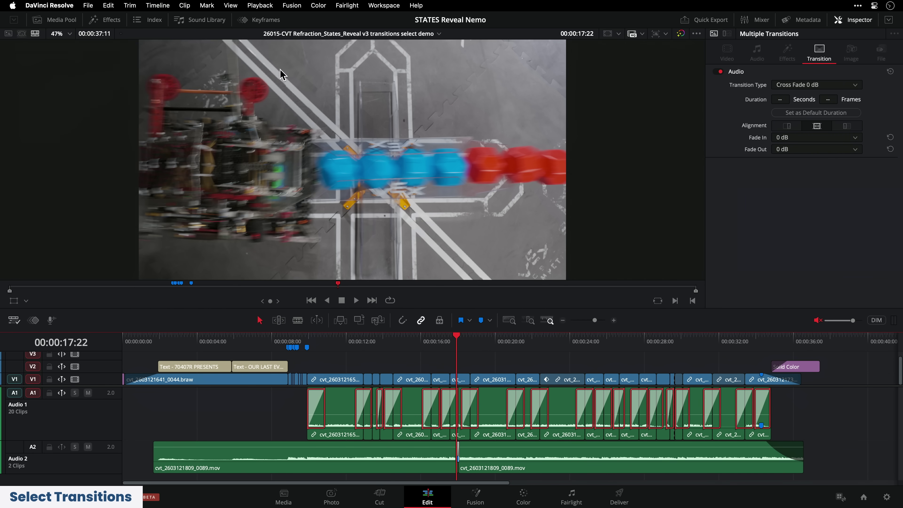
drag(777, 98, 761, 98)
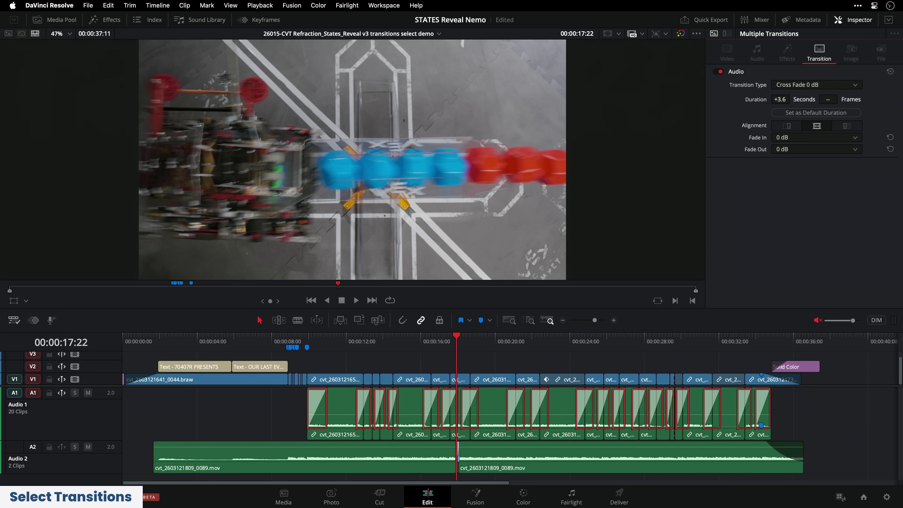
Choose another transition type for the selected audio transitions, and delete them from the timeline.
click(848, 85)
click(847, 101)
key(Delete)
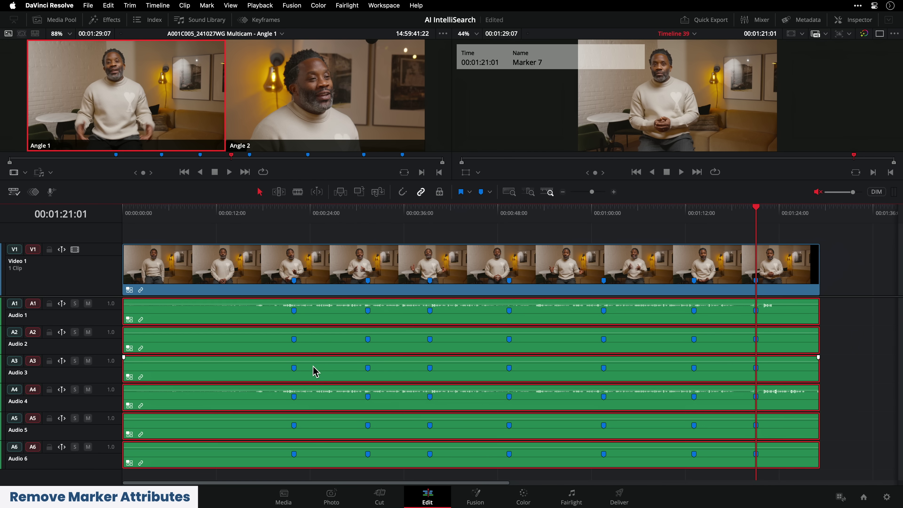
Remove only the Markers attribute from the selected green audio clips on the six audio tracks.
right_click(314, 367)
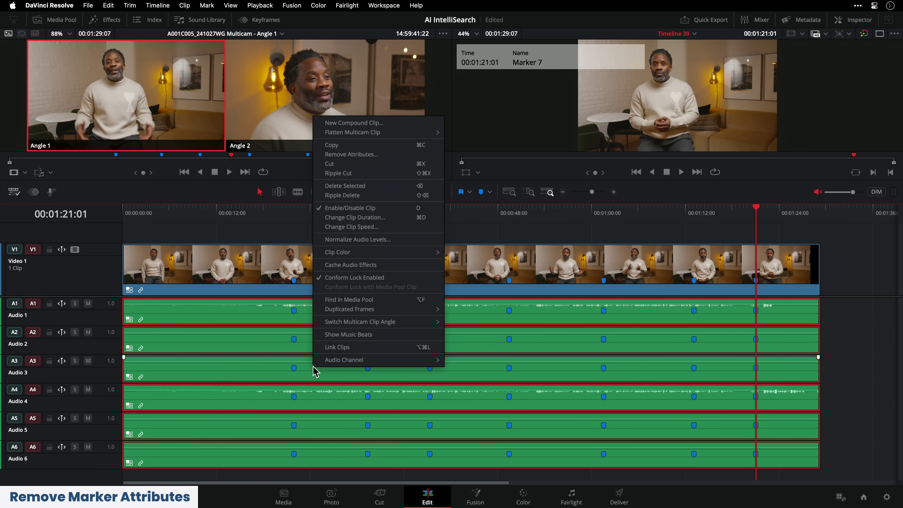
click(405, 162)
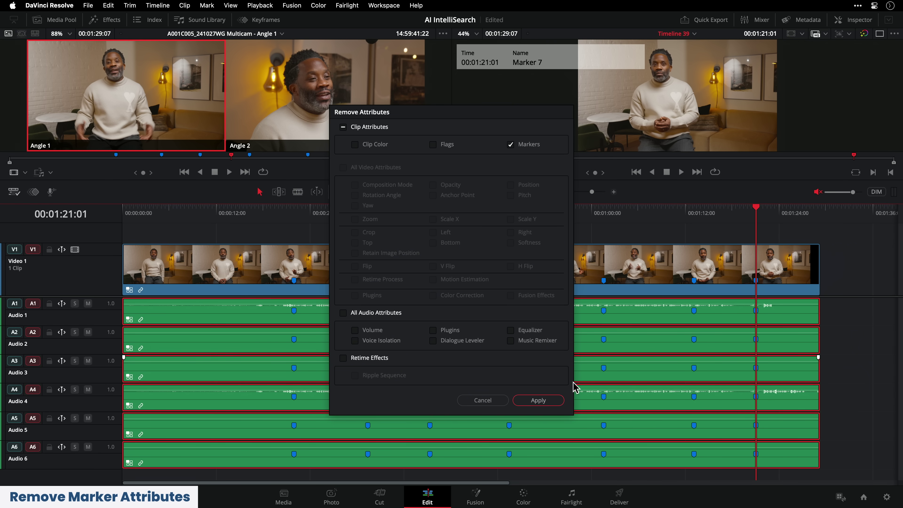
click(554, 401)
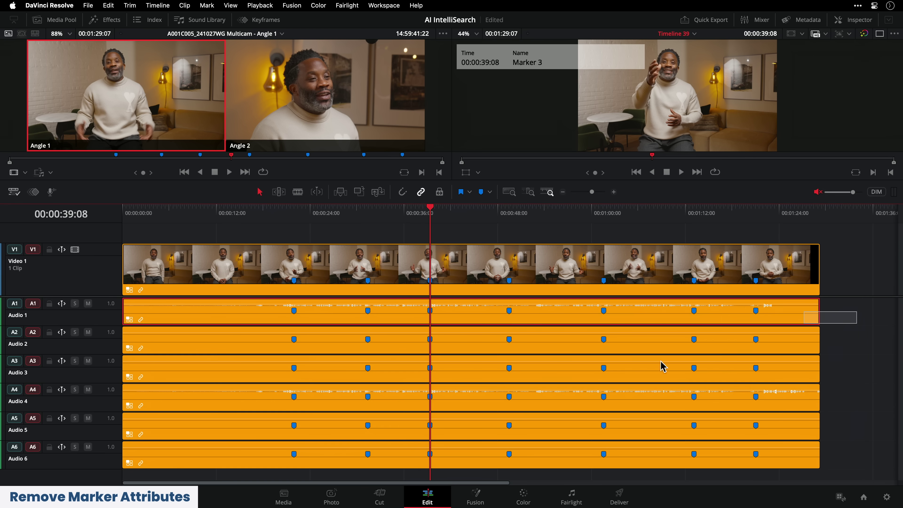
Select the orange audio clips on tracks A1 to A6 and remove their Markers attribute.
drag(662, 367, 297, 467)
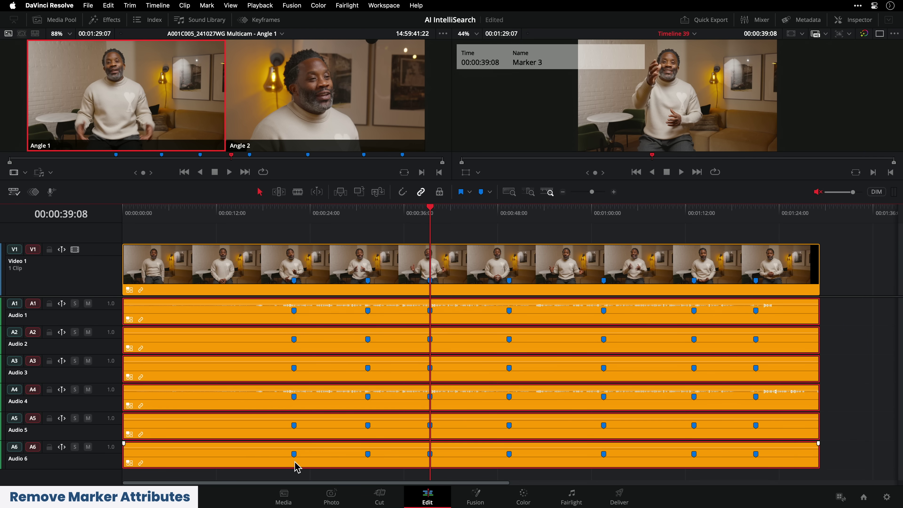
right_click(304, 462)
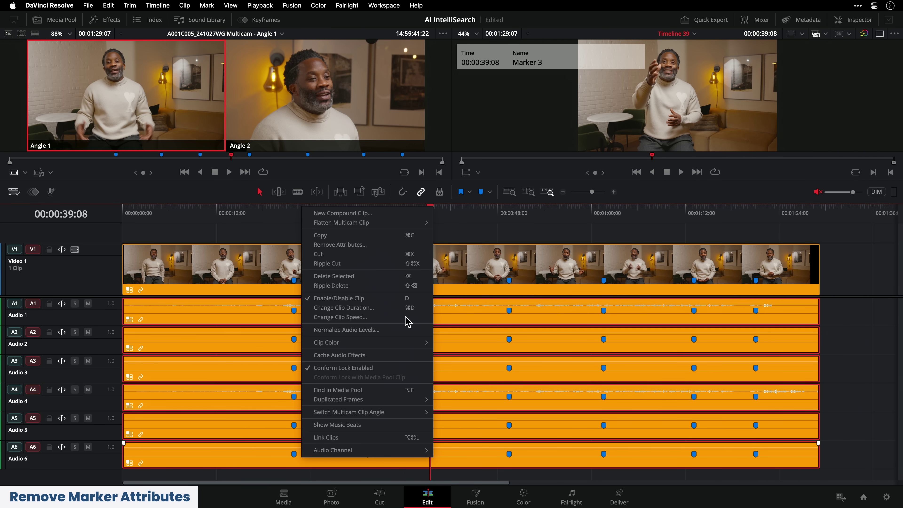
click(402, 245)
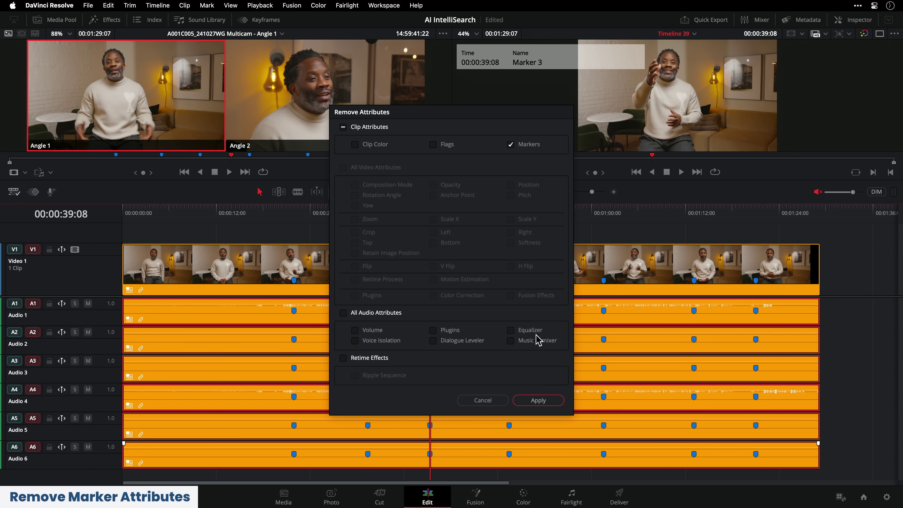
click(538, 400)
Step the playhead backward and forward through the markers on the multicam timeline.
key(shift+Up)
key(shift+Up)
key(shift+Down)
key(shift+Down)
key(shift+Down)
key(shift+Down)
key(shift+Down)
key(shift+Down)
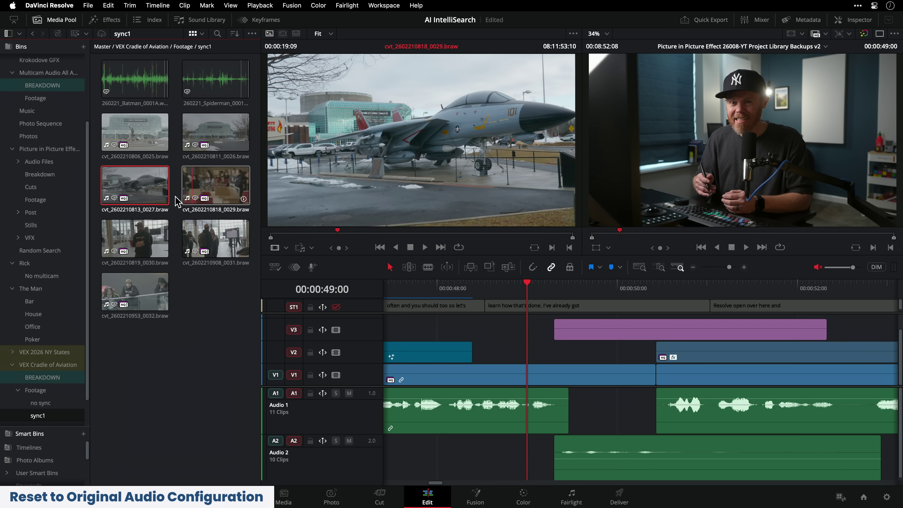
right_click(149, 189)
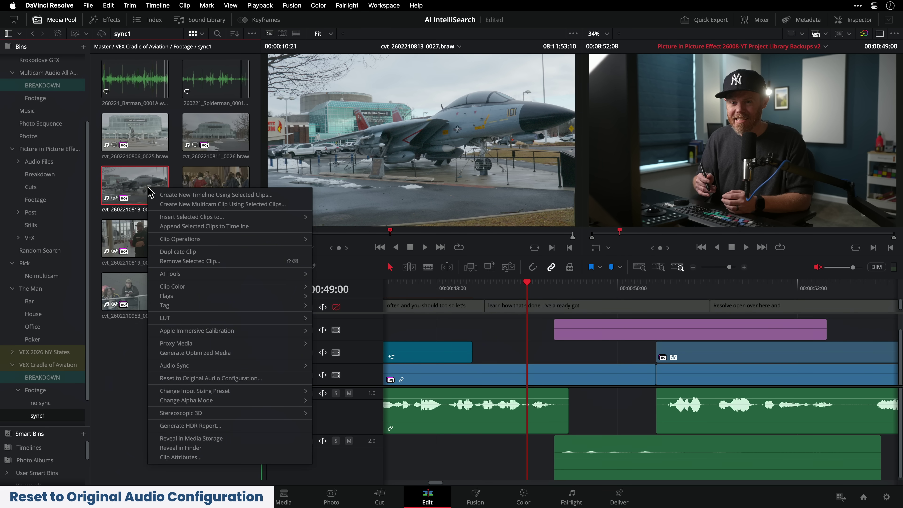
click(267, 379)
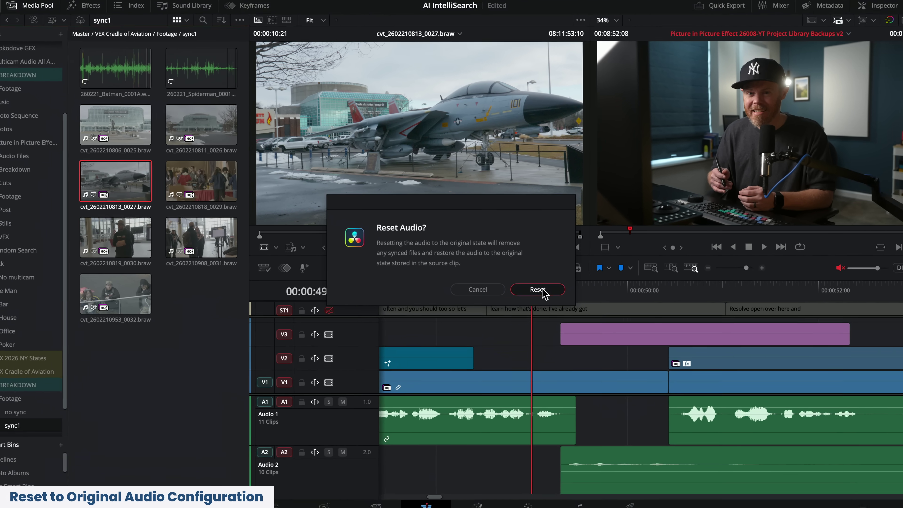
click(537, 290)
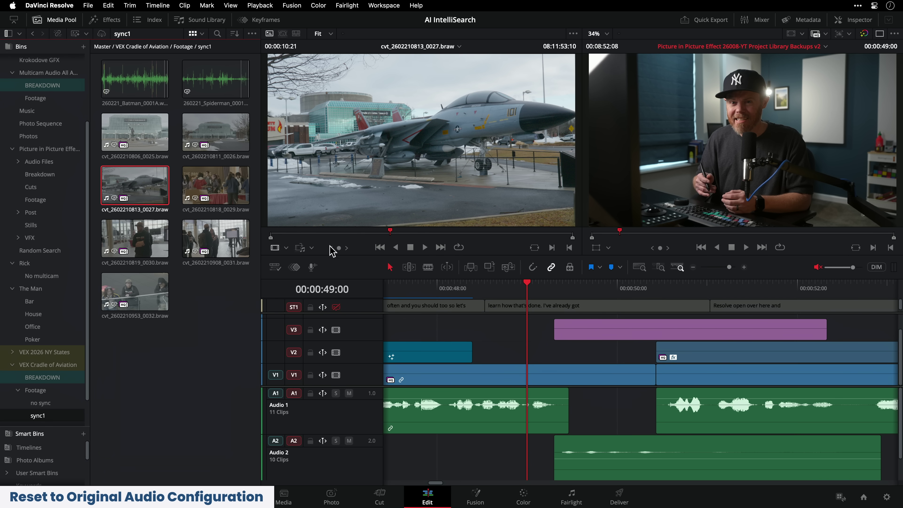
right_click(126, 178)
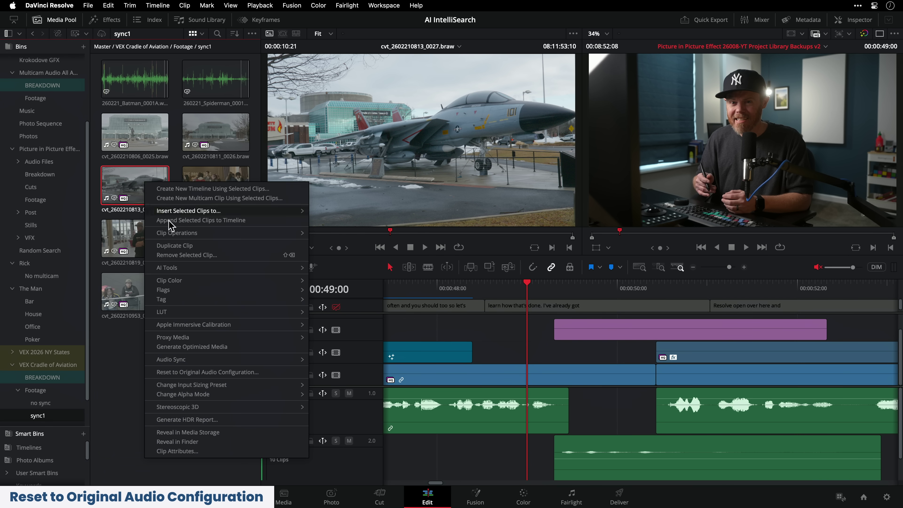
click(238, 450)
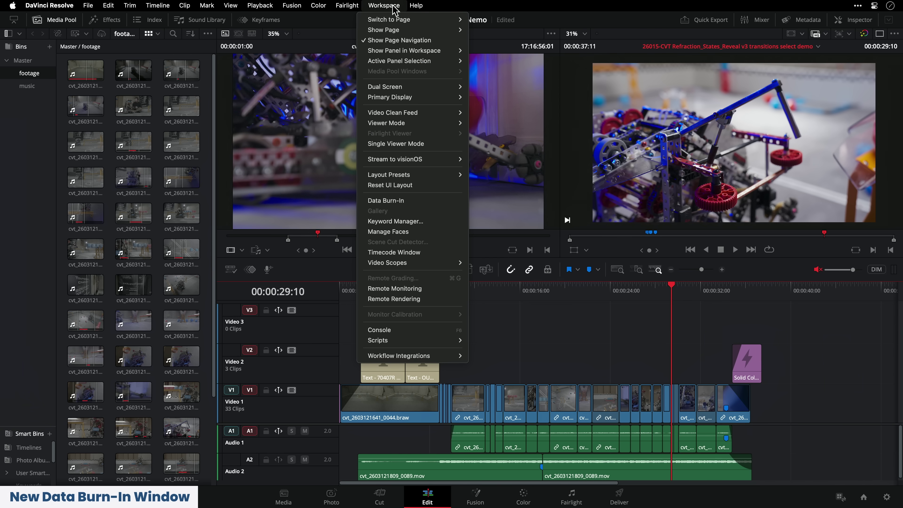
Open the Data Burn-In window and load the cvt preset for the project.
click(434, 201)
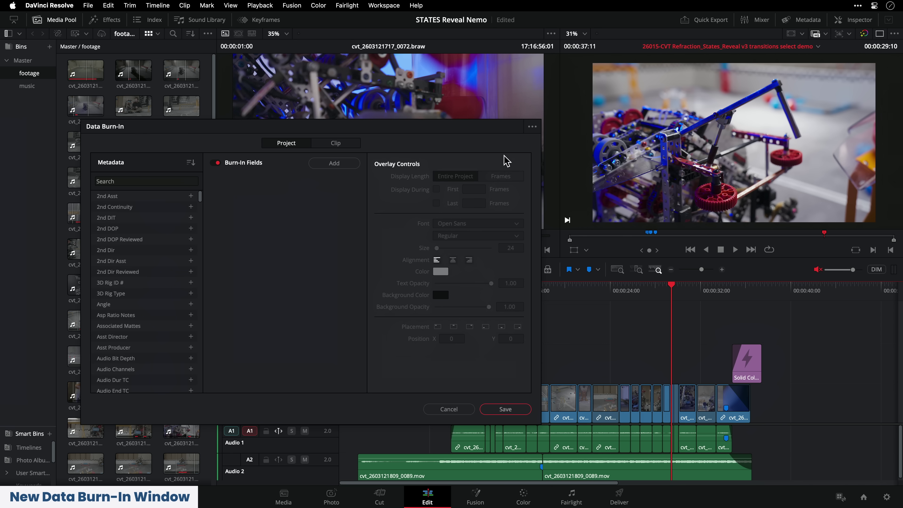
click(533, 127)
mouse_move(550, 140)
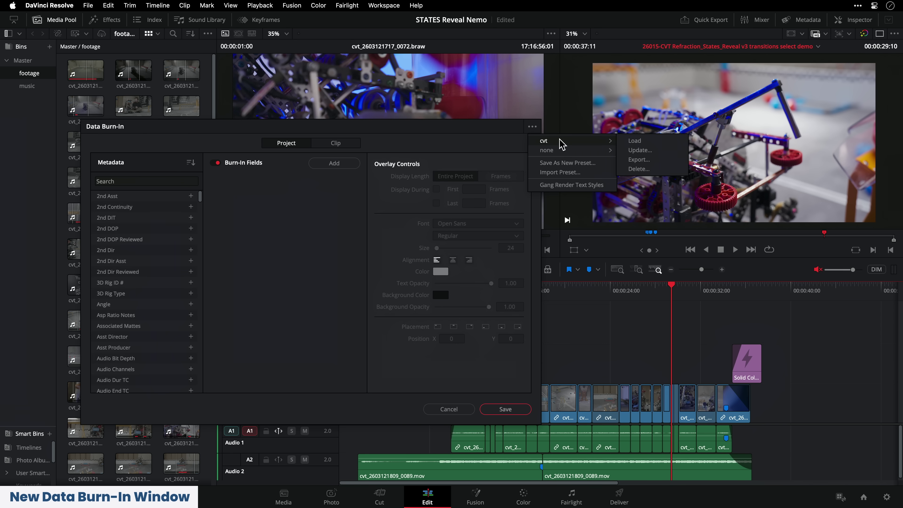
click(648, 141)
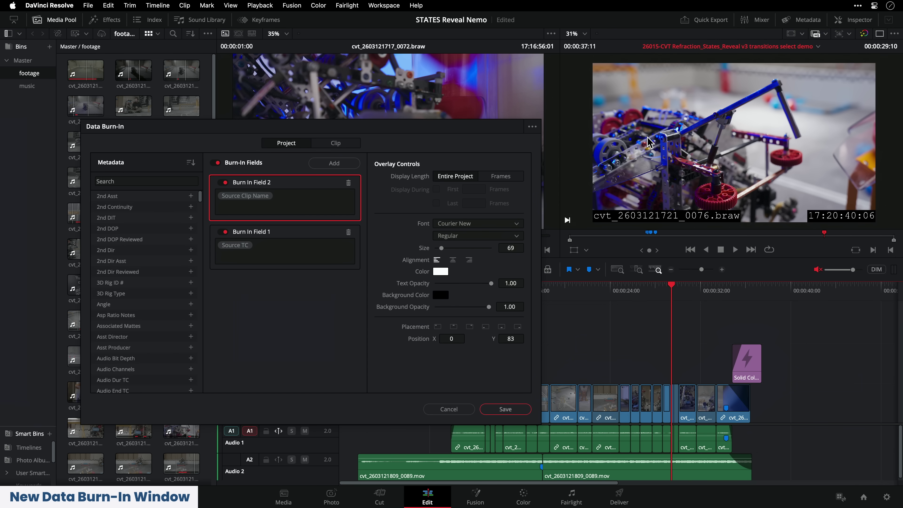
Toggle Gang Render Text Styles and set the text size of the Source Clip Name and Source TC burn-in fields to 47.
click(533, 127)
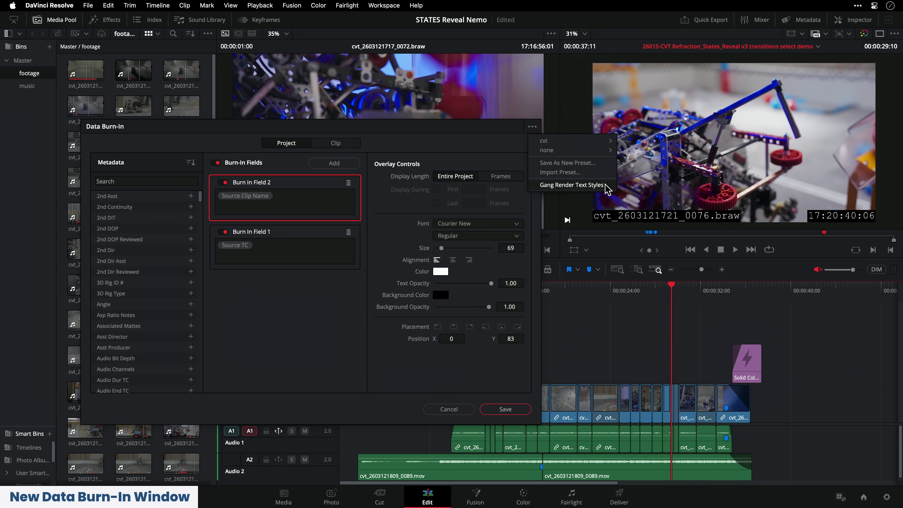
click(572, 185)
click(511, 248)
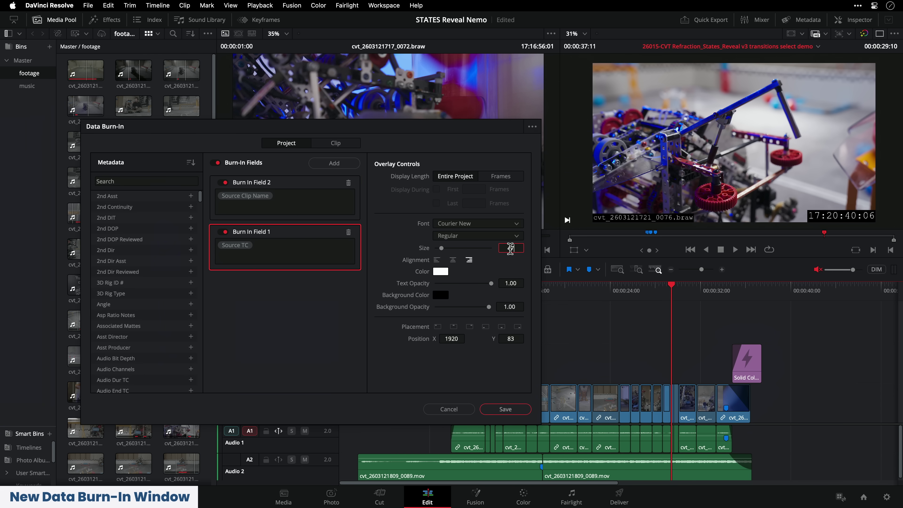
key(Return)
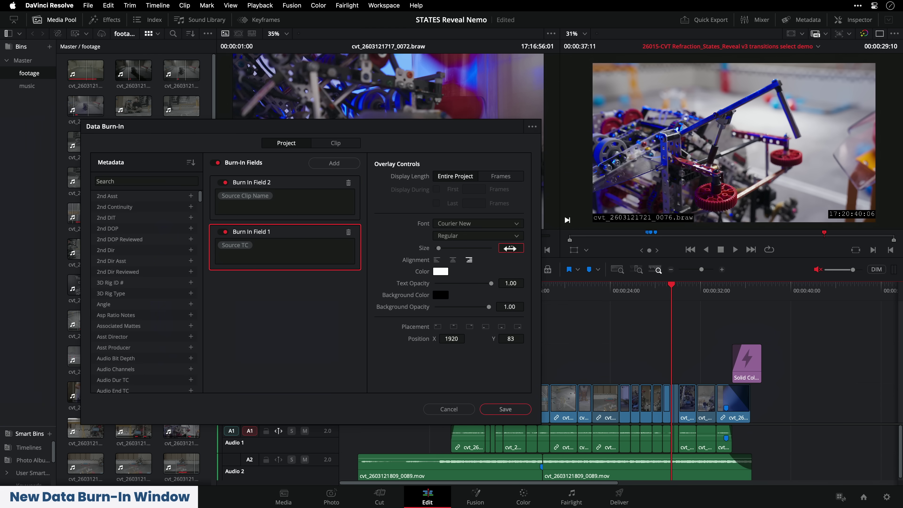
Place the Source TC burn-in field in the lower-right corner of the frame and save the burn-in settings.
click(518, 328)
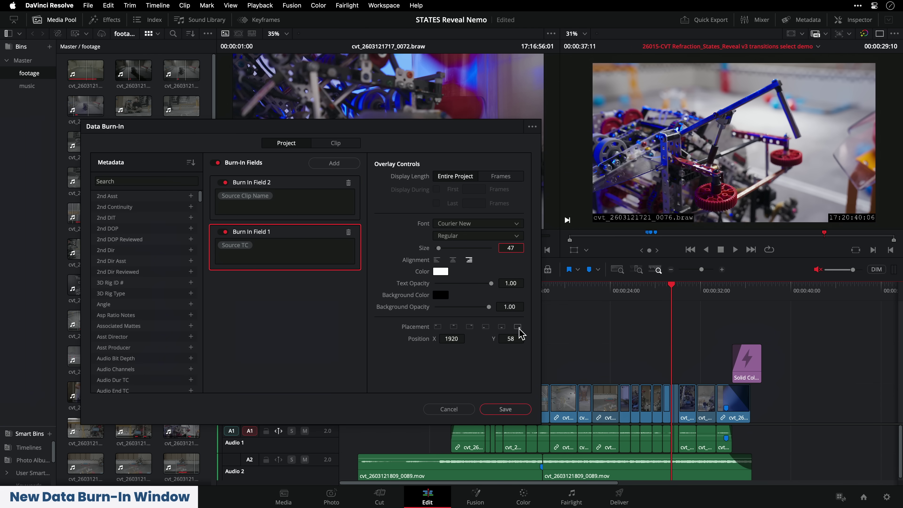
click(515, 410)
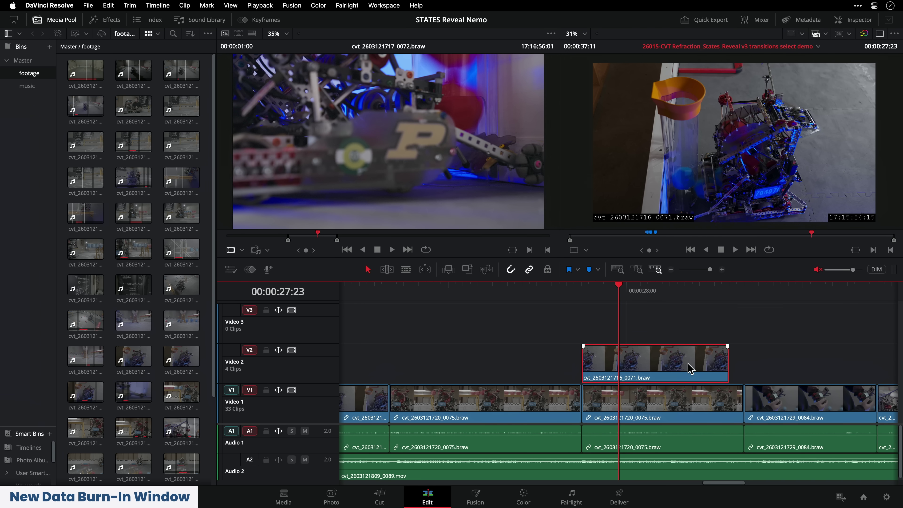
key(d)
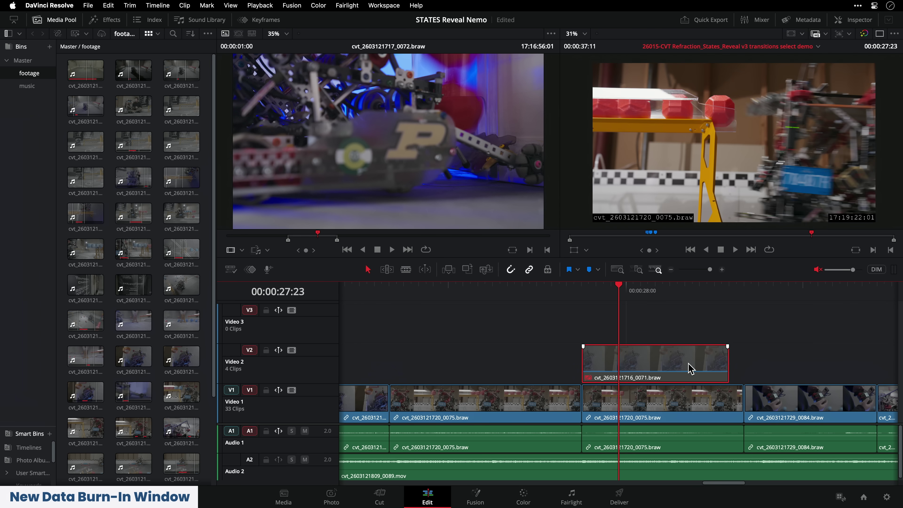
key(d)
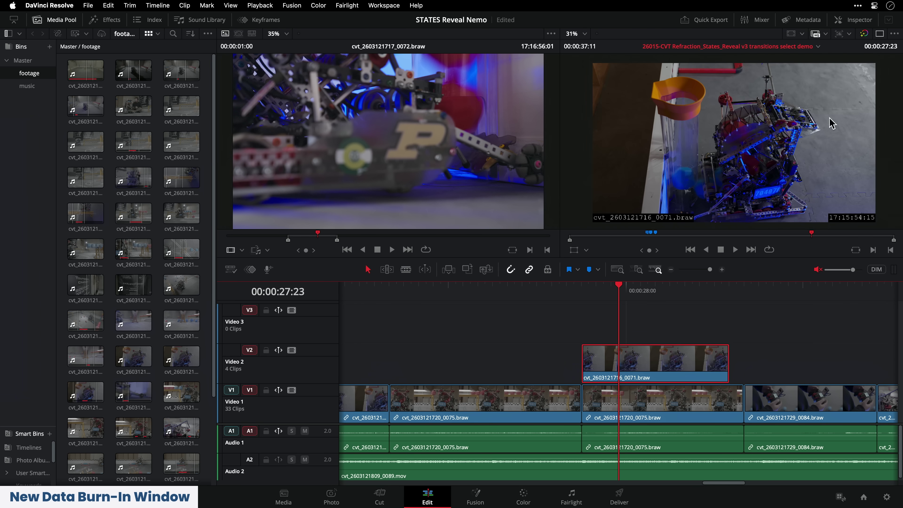
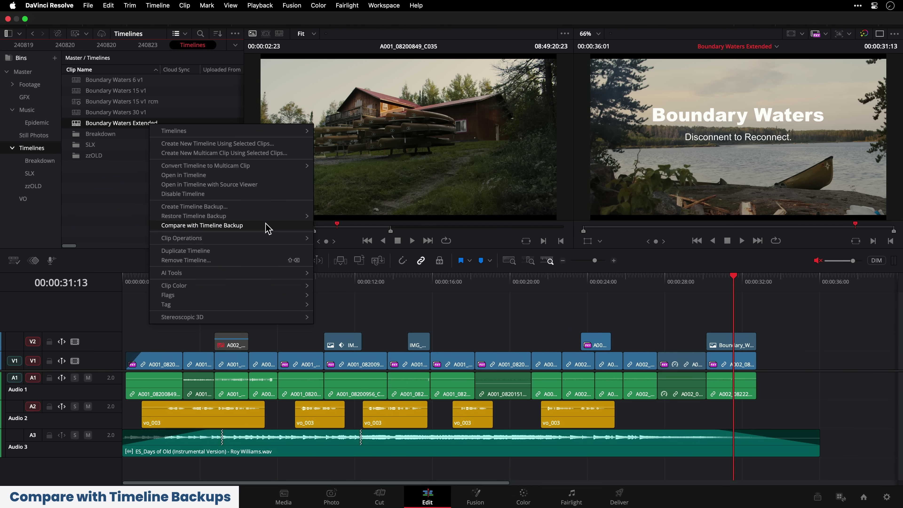
Compare the Boundary Waters Extended timeline with its backup, showing both full timelines below the viewers.
click(268, 227)
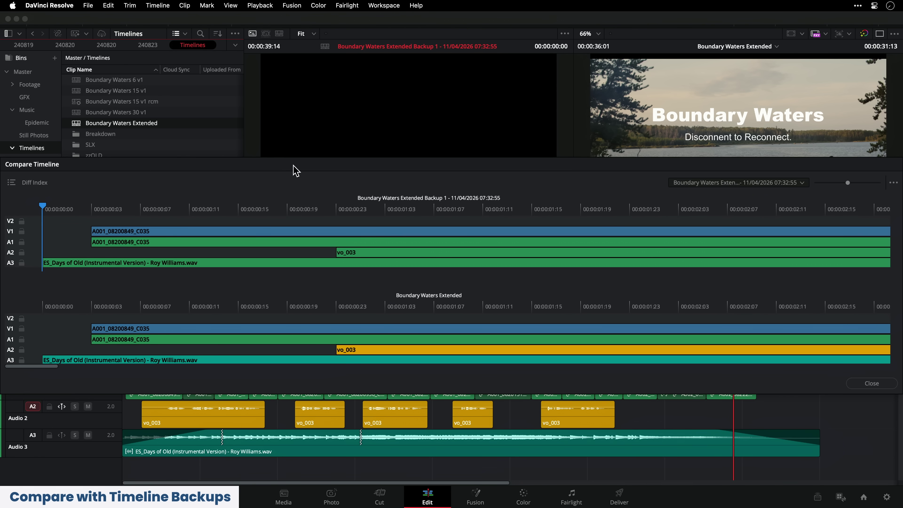
drag(297, 171, 297, 237)
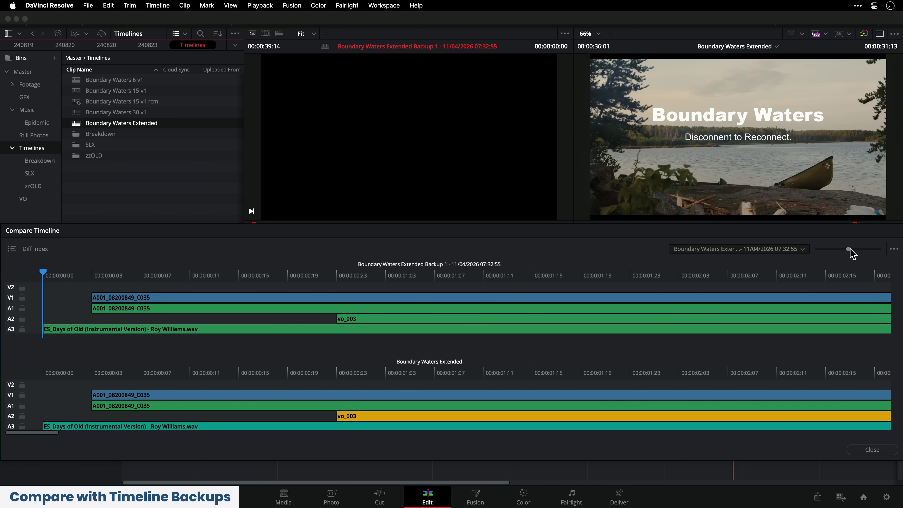
drag(851, 250, 834, 265)
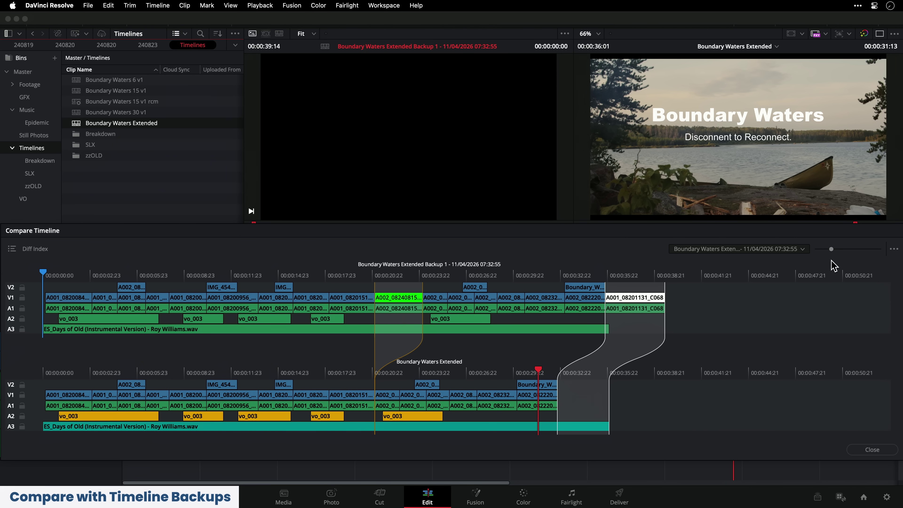
Scrub the backup and current timelines around the added A002_08240815 clip to compare their frames.
click(333, 285)
drag(338, 283, 363, 292)
drag(540, 374, 345, 391)
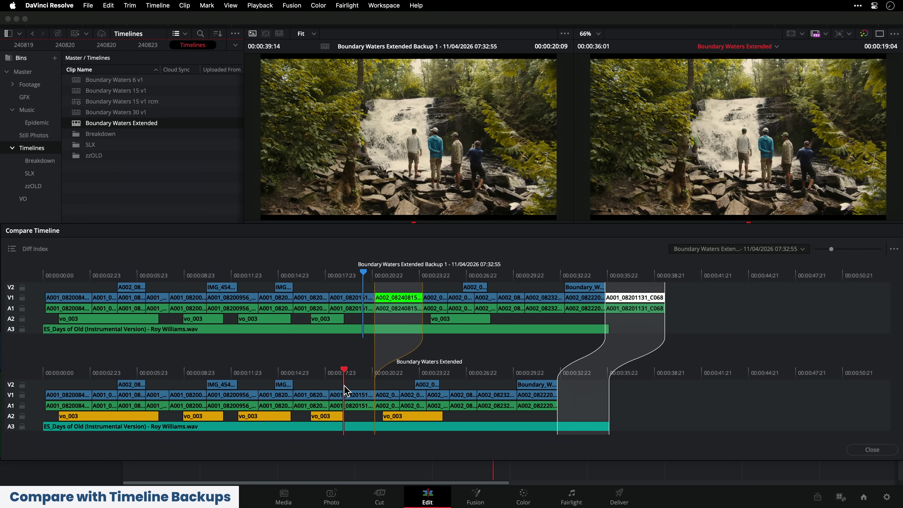
drag(363, 290, 397, 290)
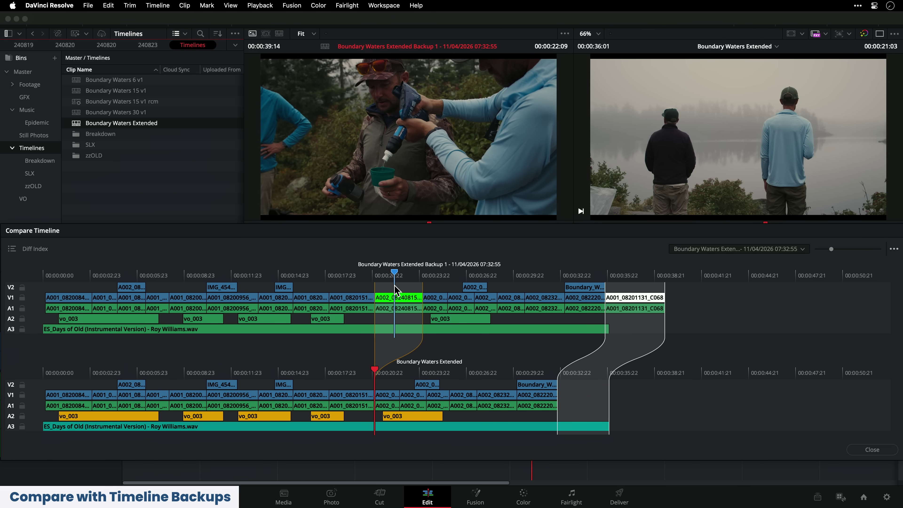
Accept the backup's A002_08240815 clip change in the Boundary Waters Extended timeline comparison.
right_click(406, 344)
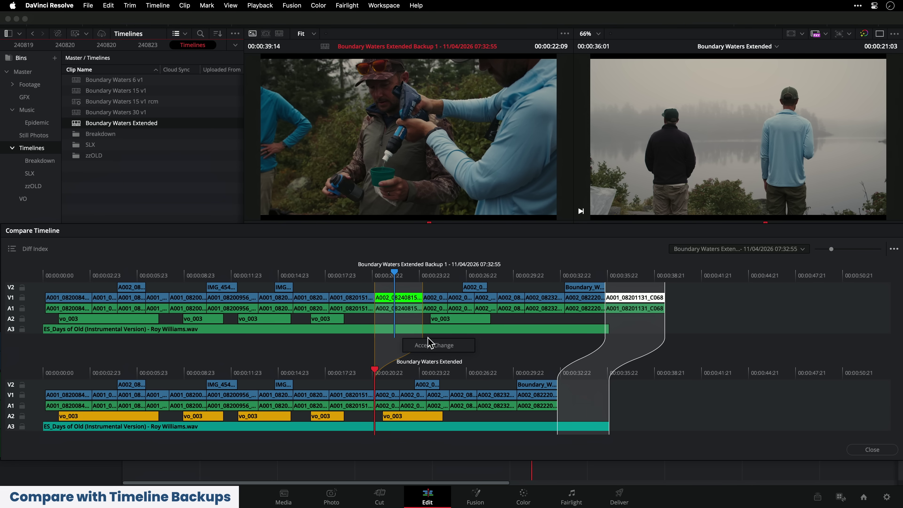
click(462, 346)
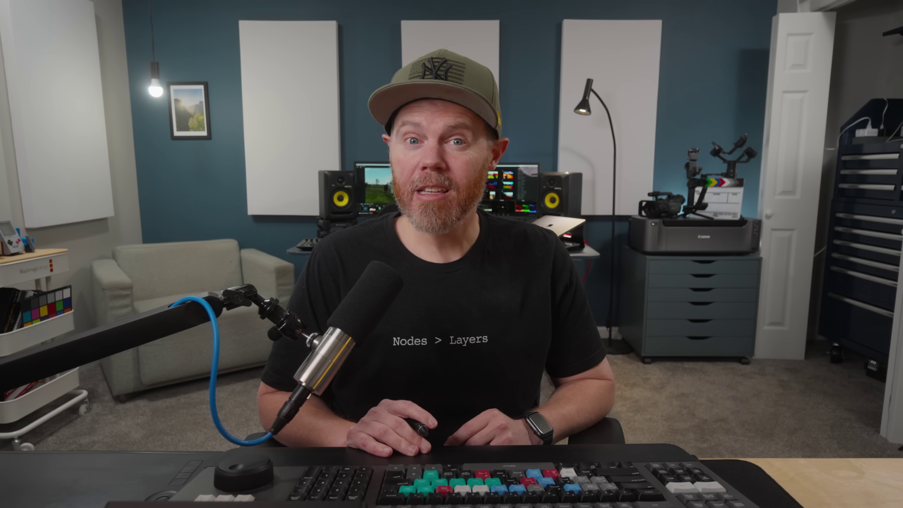
Customize the media pool list columns for the multicam Footage bin by removing all selected fields.
right_click(253, 59)
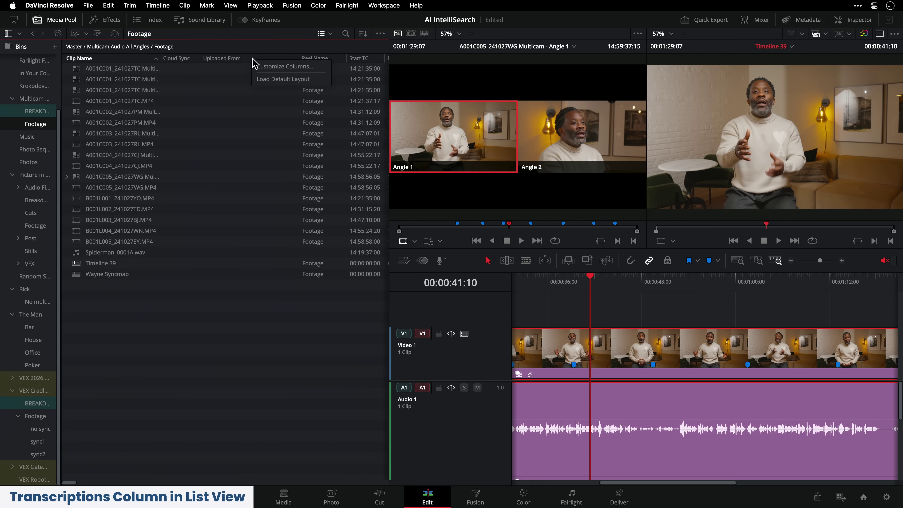
click(268, 67)
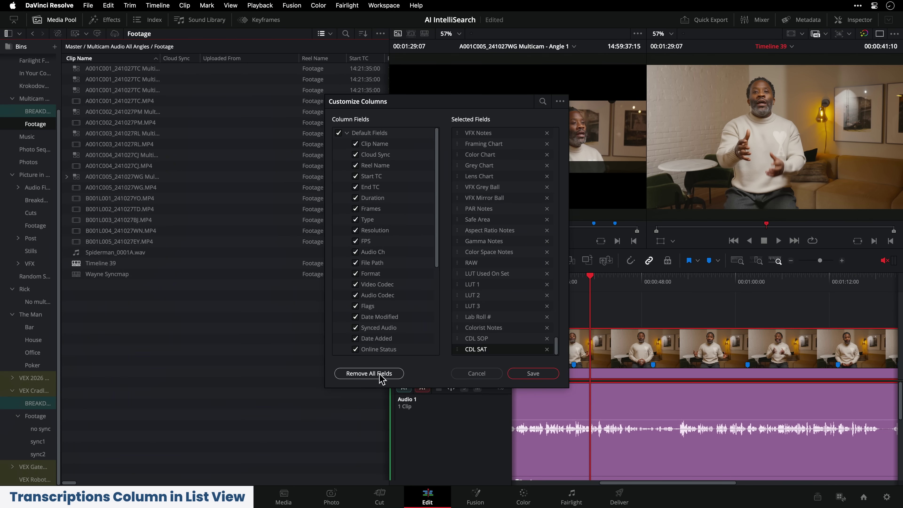
click(387, 370)
Add the Transcription and Transcription Status columns to the clip list and widen the Transcription column.
click(543, 103)
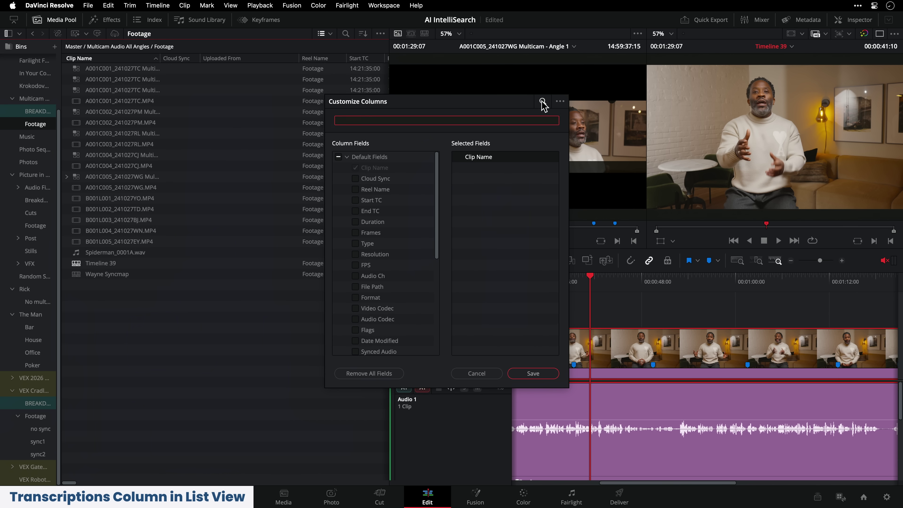
text(trans)
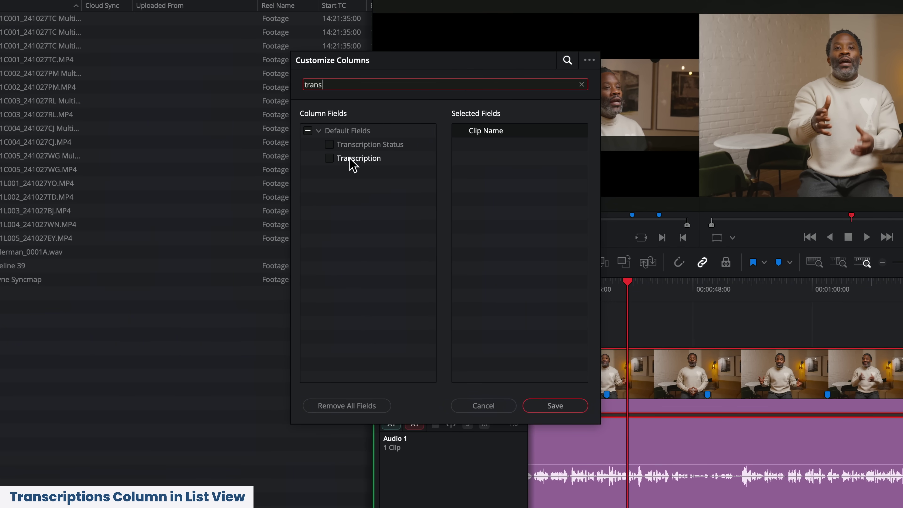
click(329, 158)
click(330, 144)
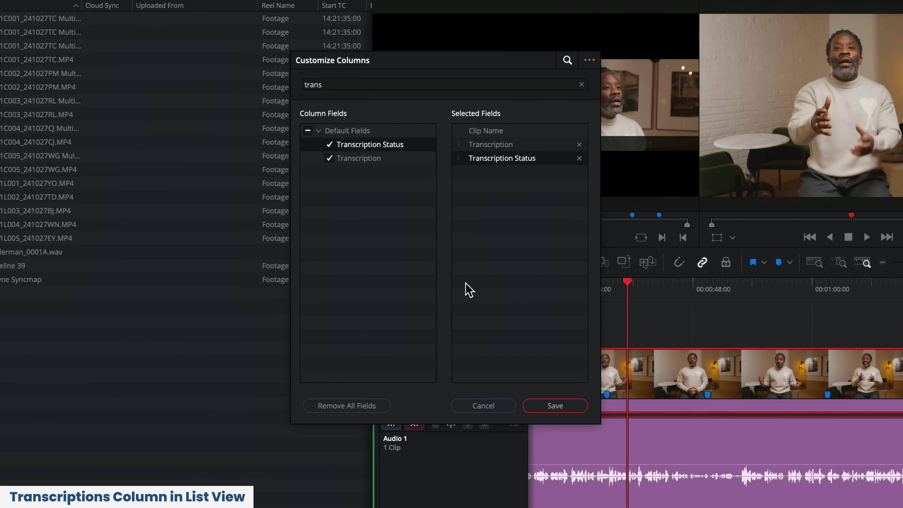
click(569, 406)
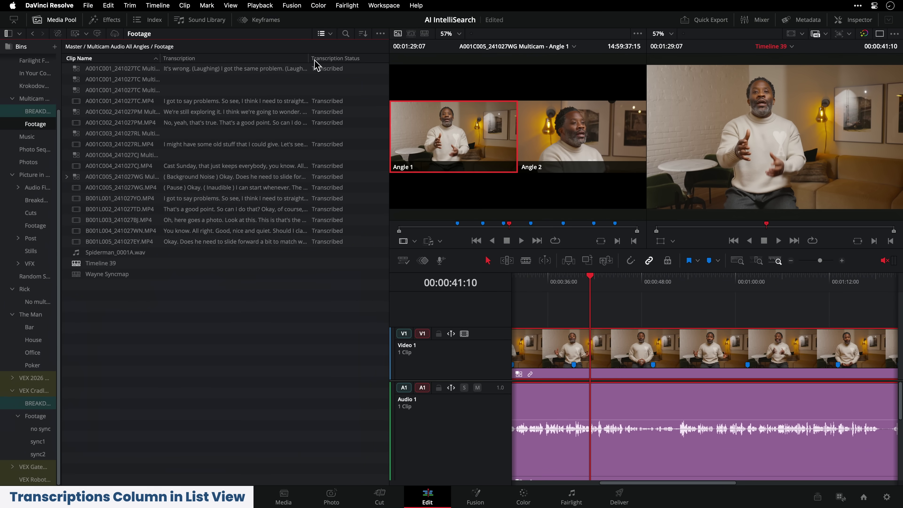
drag(309, 58, 357, 61)
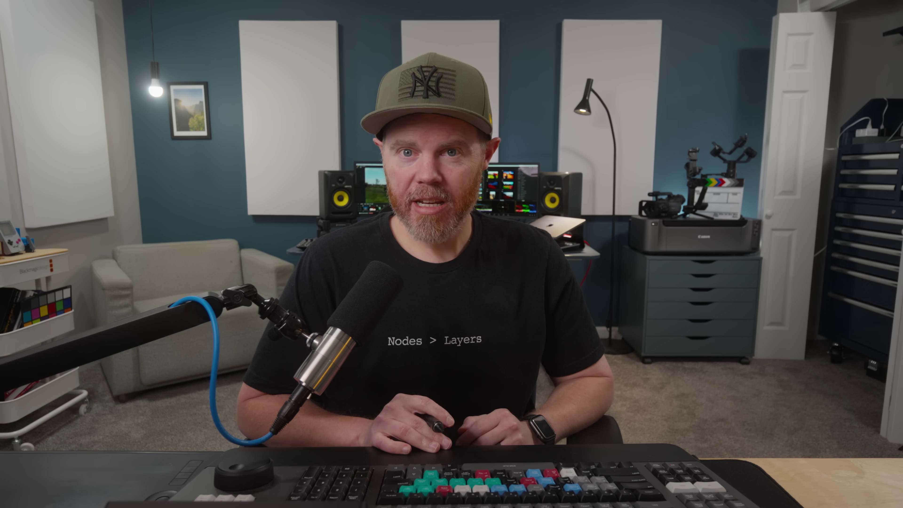
drag(722, 432, 496, 400)
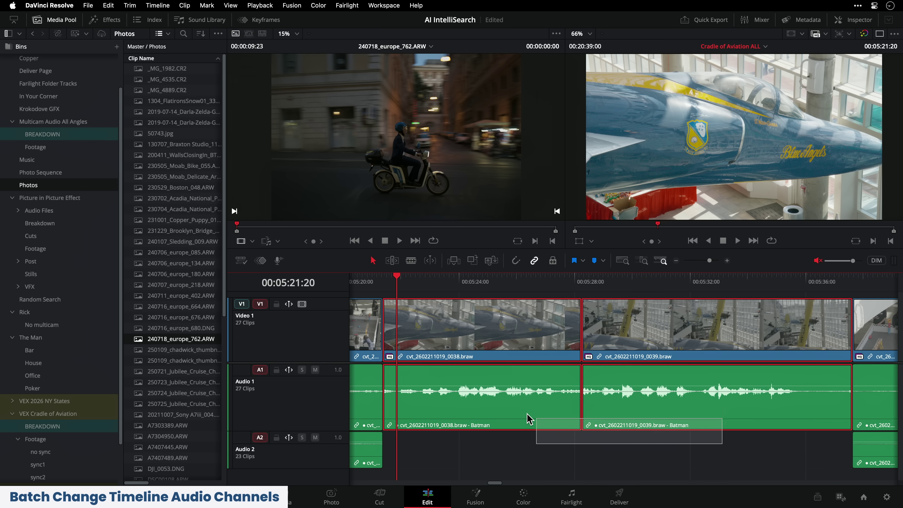
right_click(514, 412)
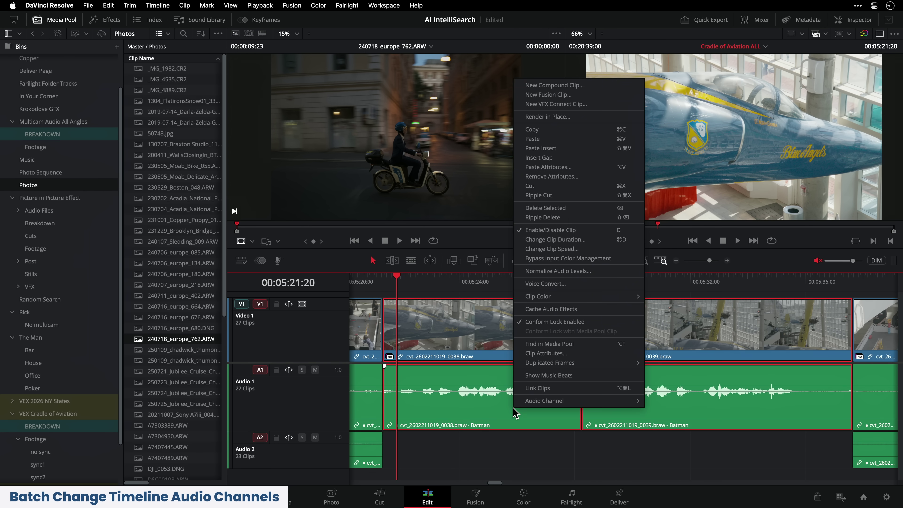
mouse_move(555, 406)
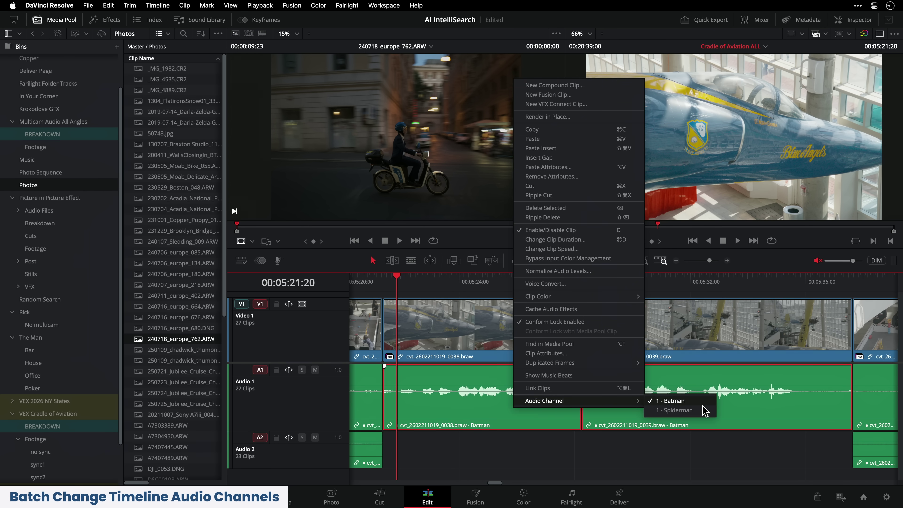
click(706, 412)
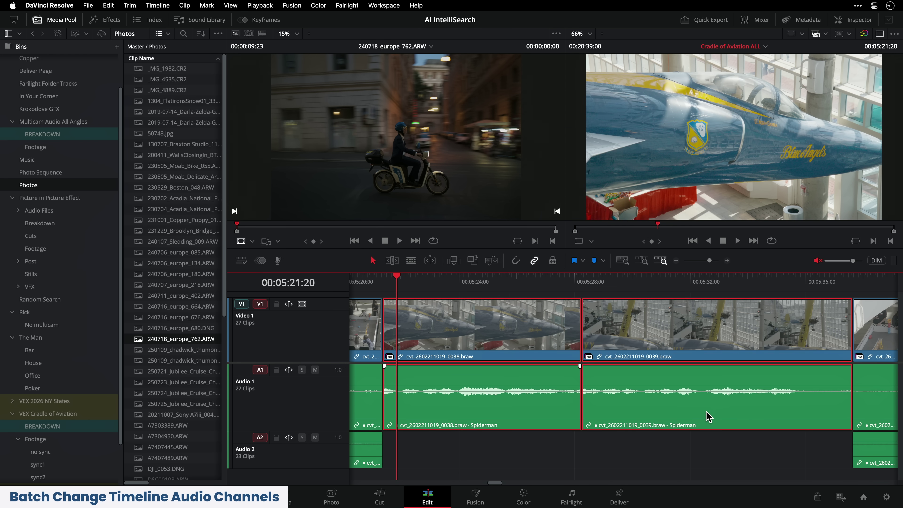
Shrink the audio tracks to minimum height and turn off the display of clip names in the timeline.
shift+scroll(706, 413, down, 6)
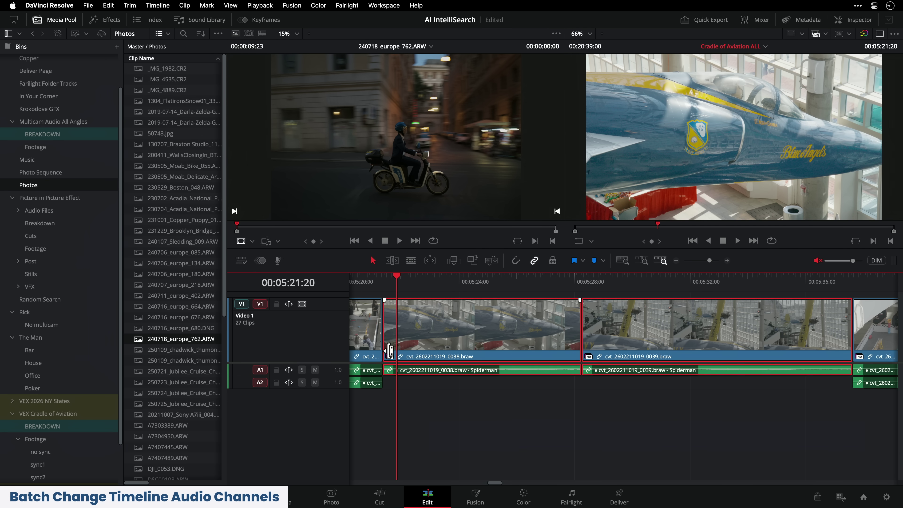
click(241, 261)
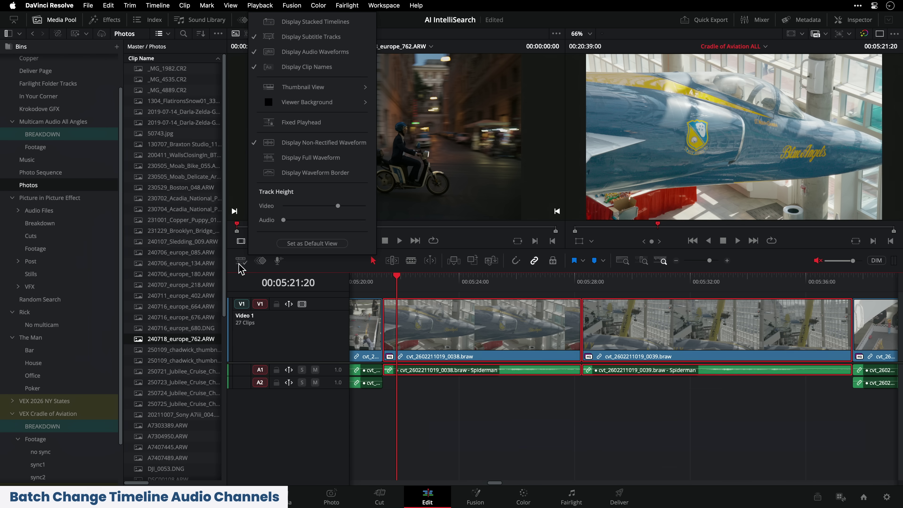
click(345, 69)
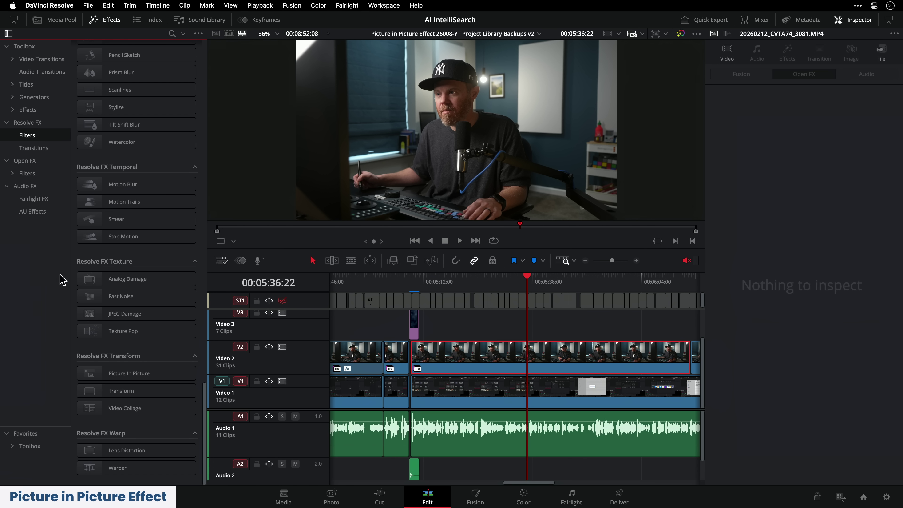
Apply the Picture In Picture effect to the selected Video 2 clip and expand its Content settings.
click(167, 373)
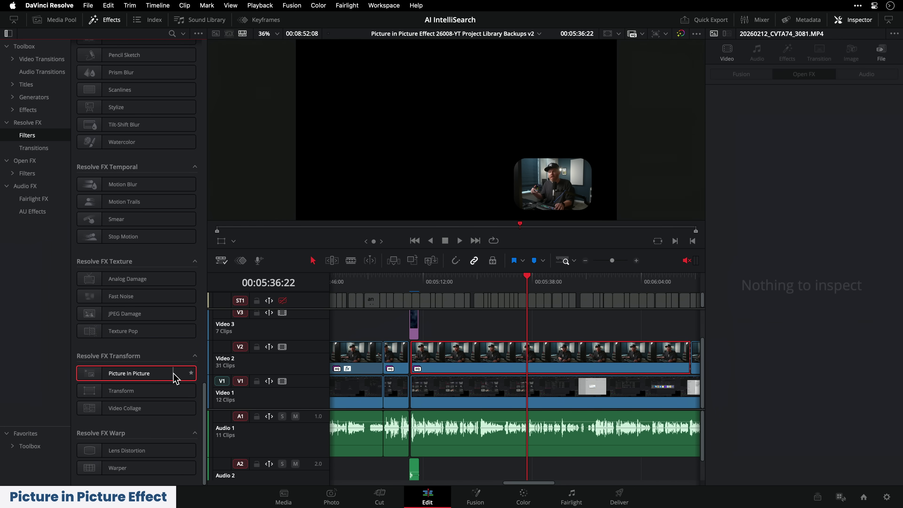
key(shift+space)
text(picture)
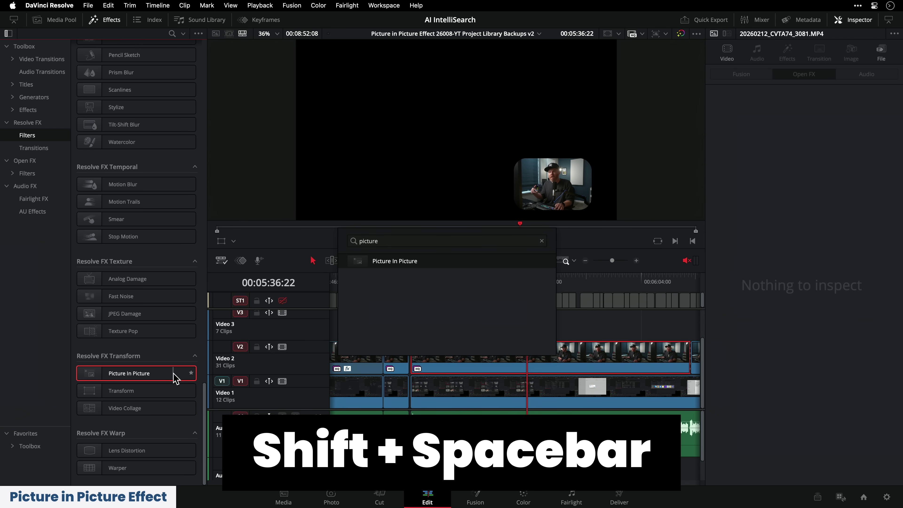
key(Return)
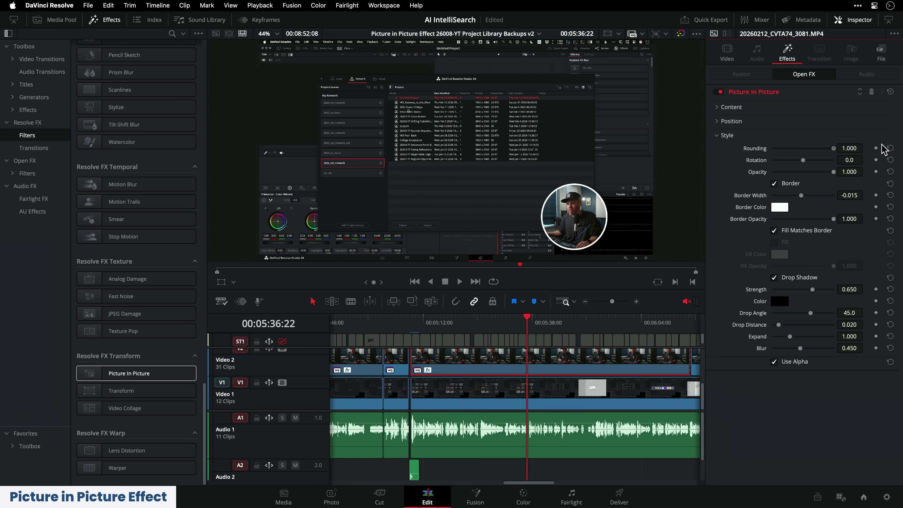
click(717, 107)
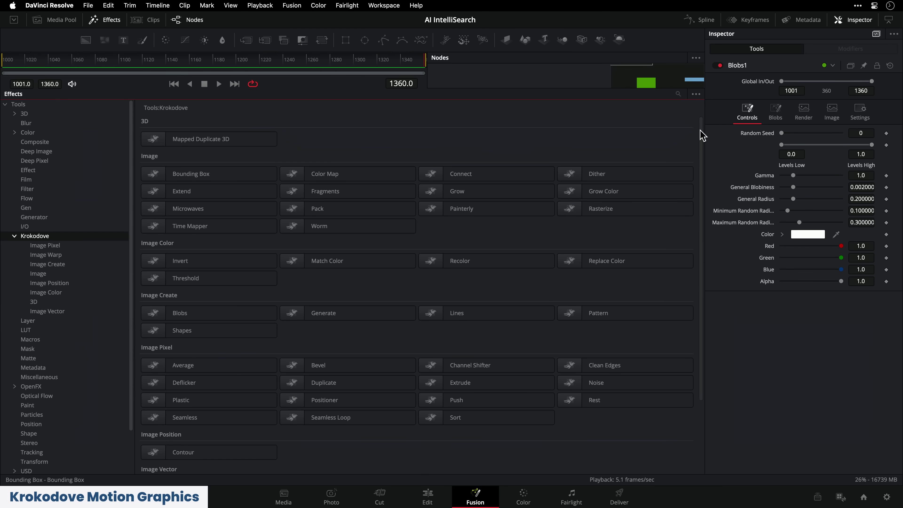
Look through the Krokodove tools in the Fusion effects library.
drag(700, 131, 717, 212)
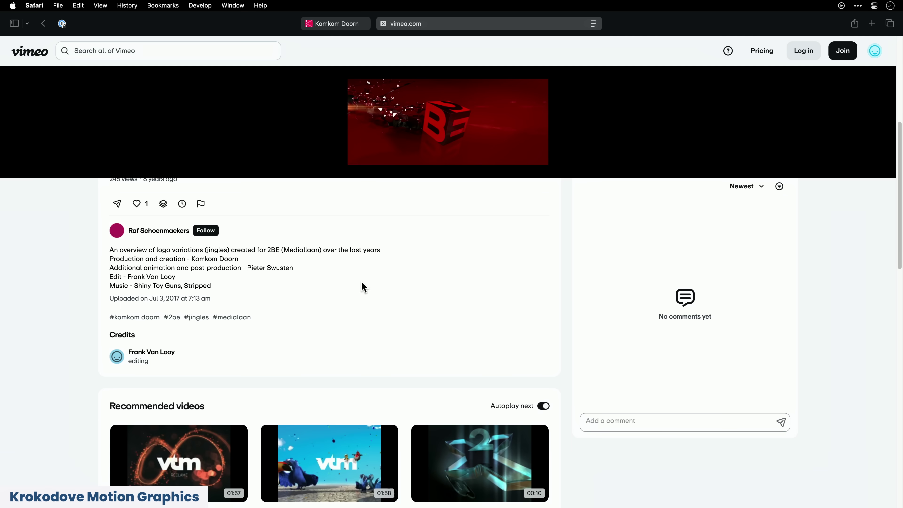
mouse_move(130, 234)
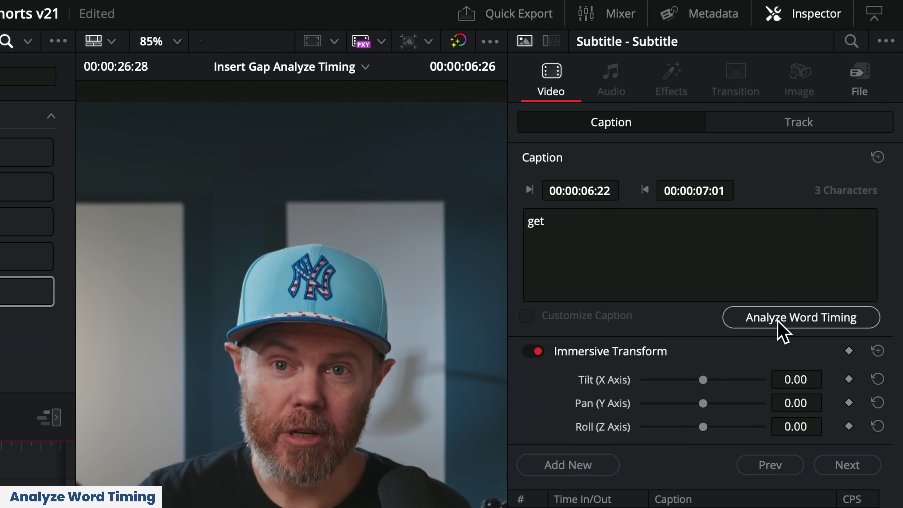
Split the "timeline will get" subtitle at 00:00:06:22 and analyze the word timing of the "get" caption.
click(778, 321)
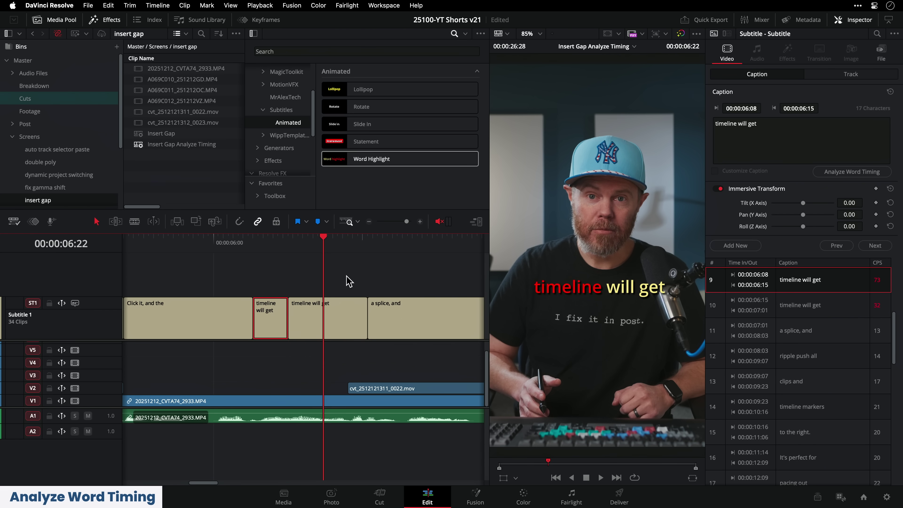
key(super+b)
click(278, 241)
click(273, 316)
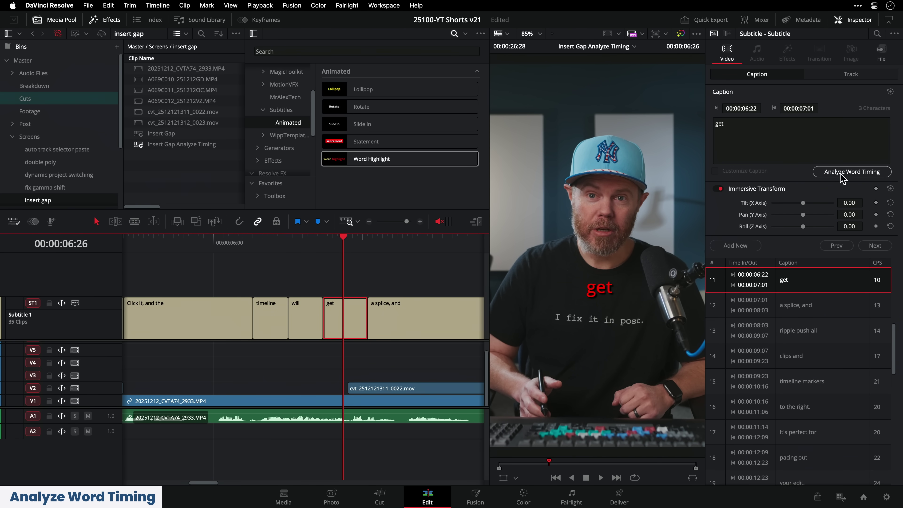
click(841, 174)
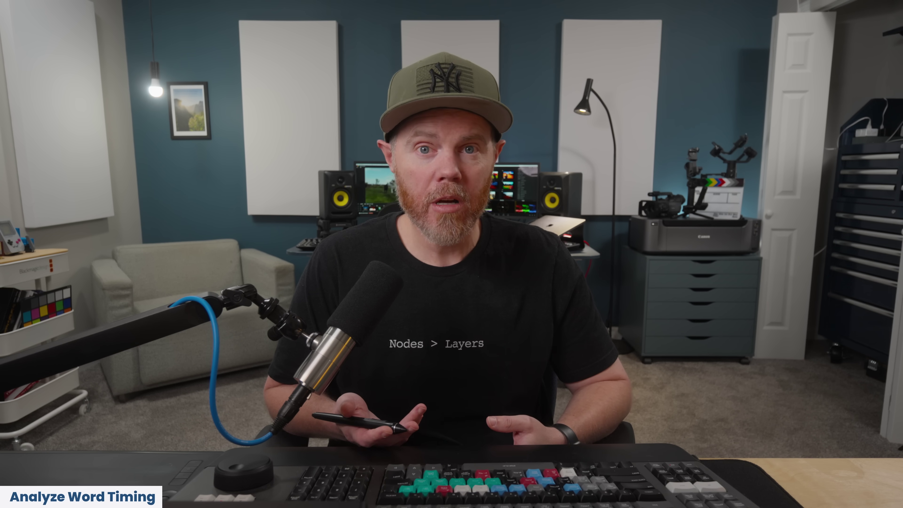
Switch the Color page node editor to List View and turn node 03 off and back on.
right_click(101, 243)
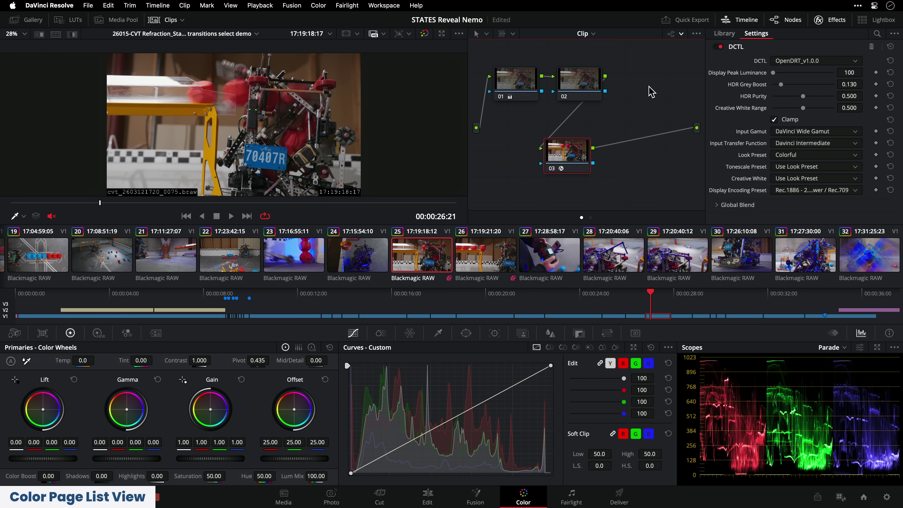
click(682, 34)
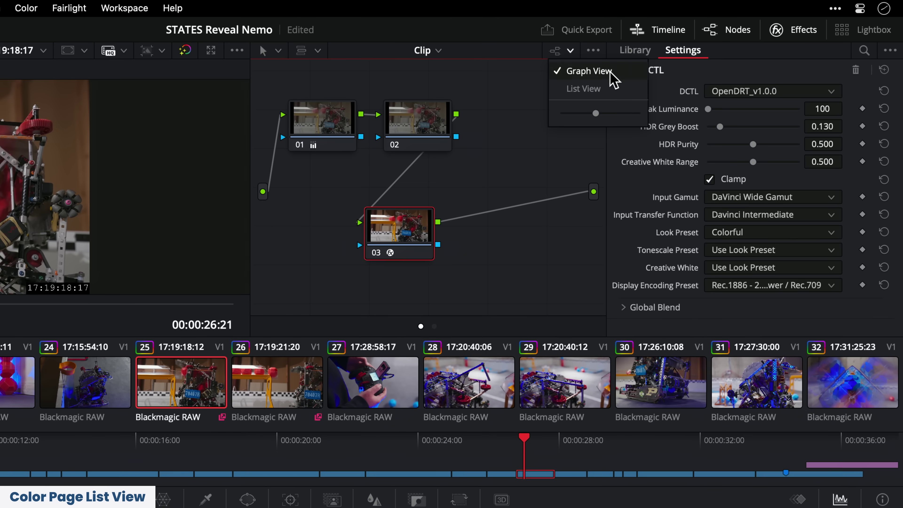
click(712, 59)
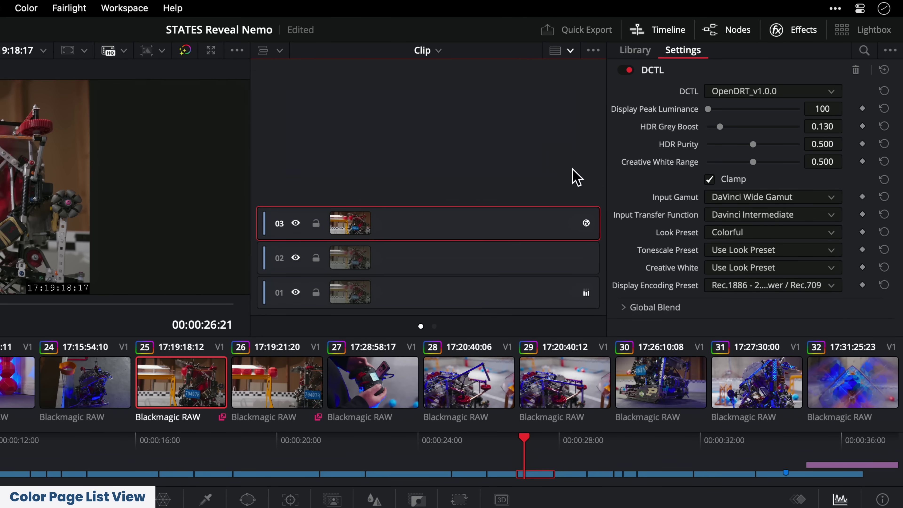
click(295, 224)
click(295, 224)
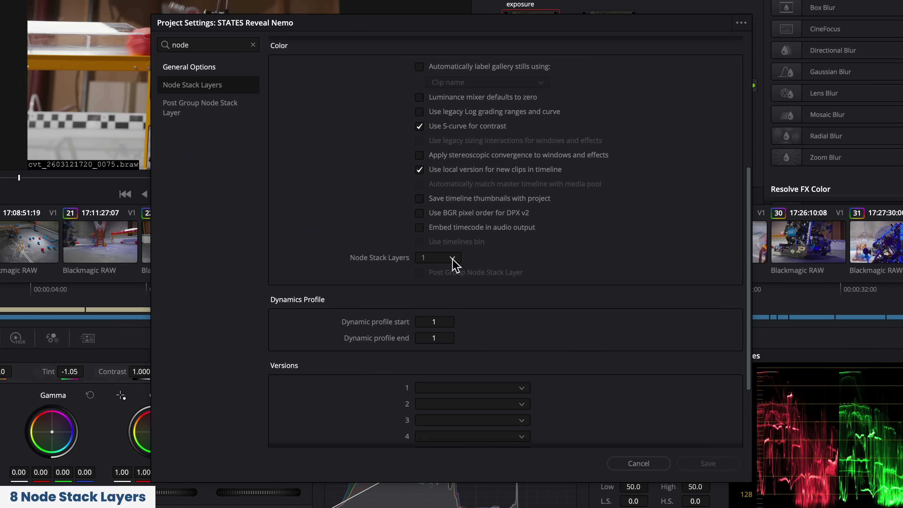
Set the project's Node Stack Layers to 8 and open the node editor's layer selection.
click(452, 260)
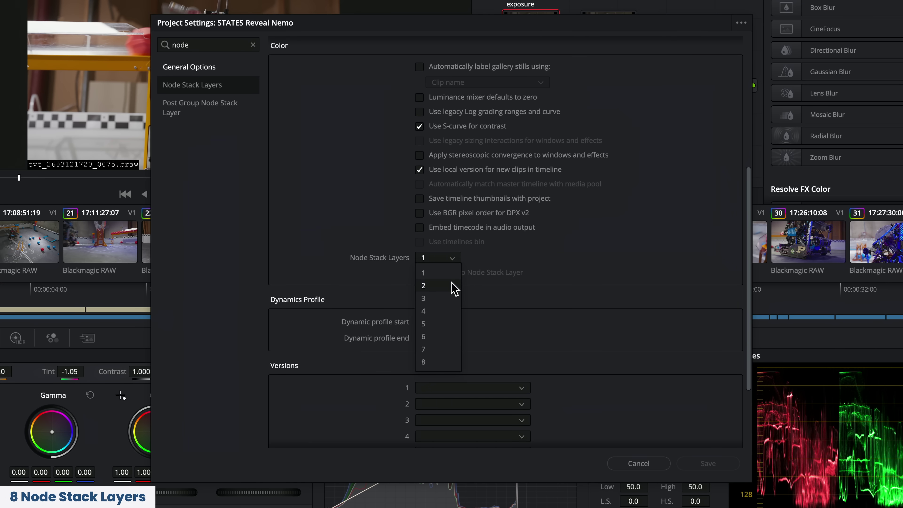
click(451, 363)
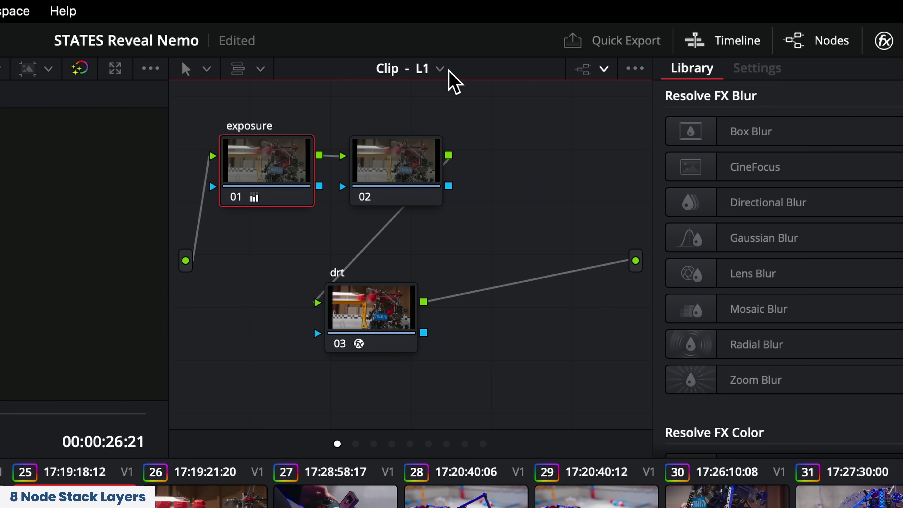
click(443, 70)
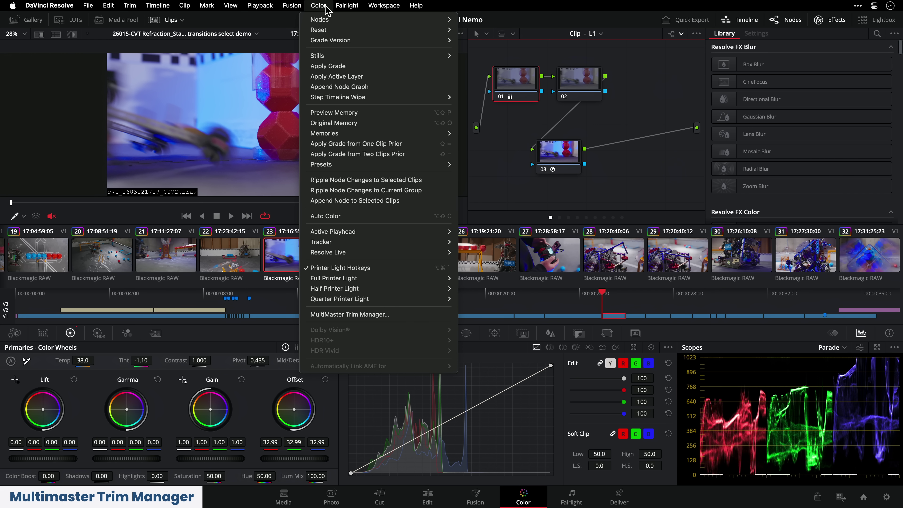
Enable Trim Passes in the MultiMaster Trim Manager and use custom settings for Trim 3, showing its Color settings.
click(407, 315)
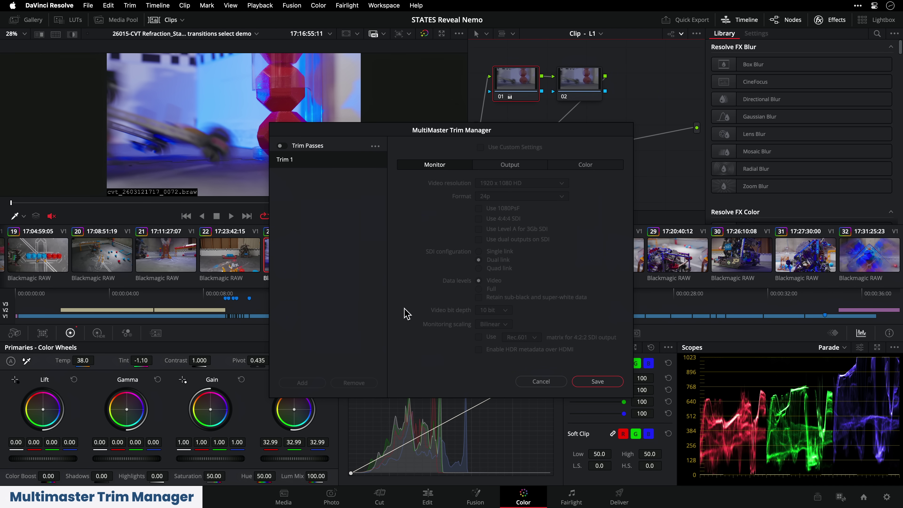
click(282, 146)
click(490, 149)
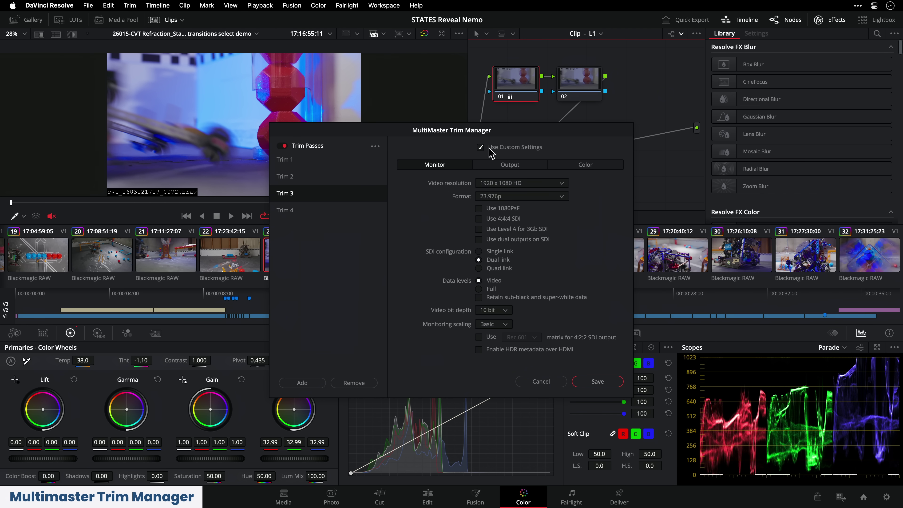
click(594, 168)
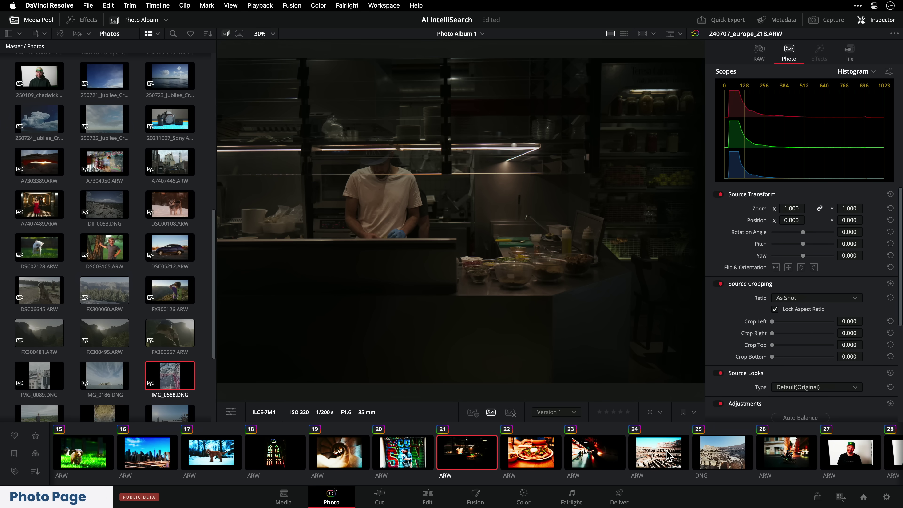
Step forward through the photos of Photo Album 1 on the Photo page, starting from photo 21.
key(Right)
key(Right)
key(Right)
key(Right)
key(Right)
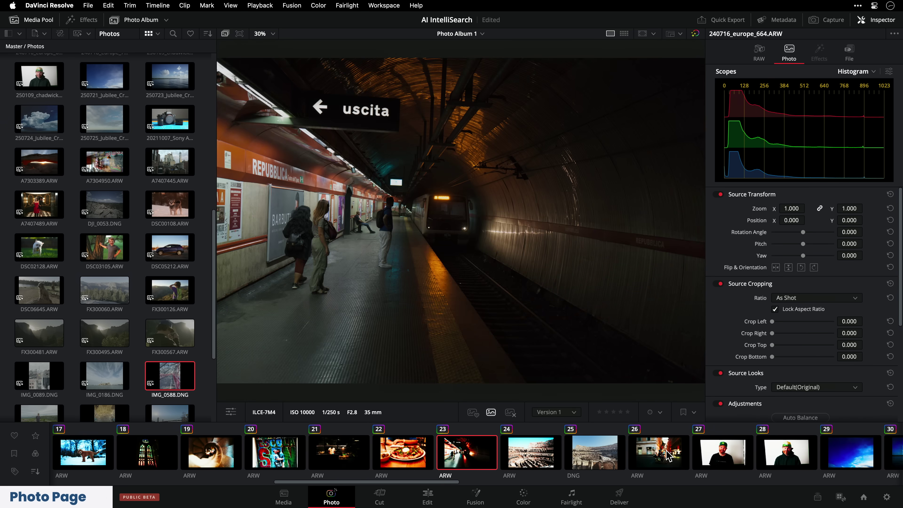
key(Right)
key(Right)
key(Right)
key(Right)
key(Right)
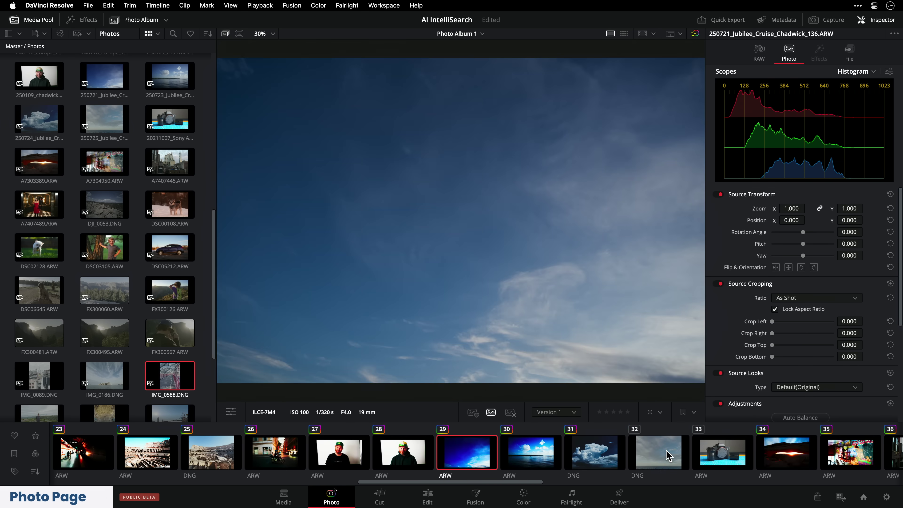
key(Right)
key(Right)
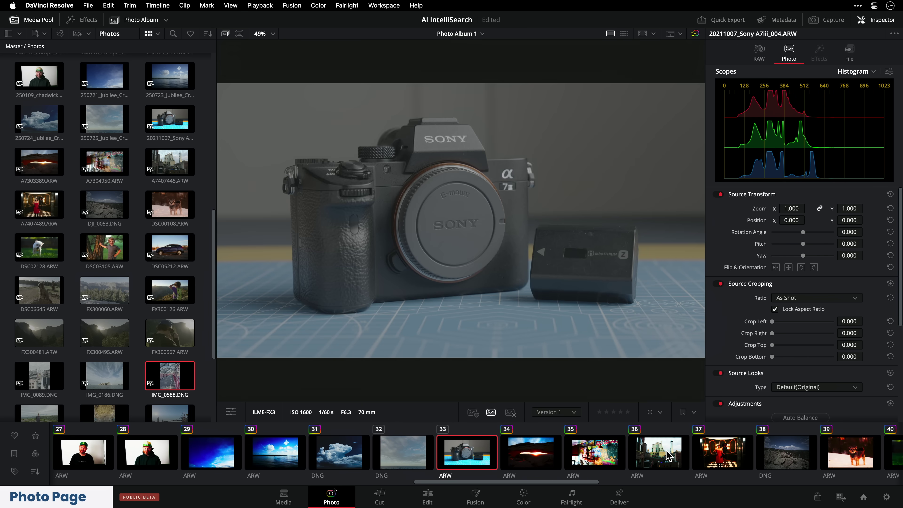
key(Right)
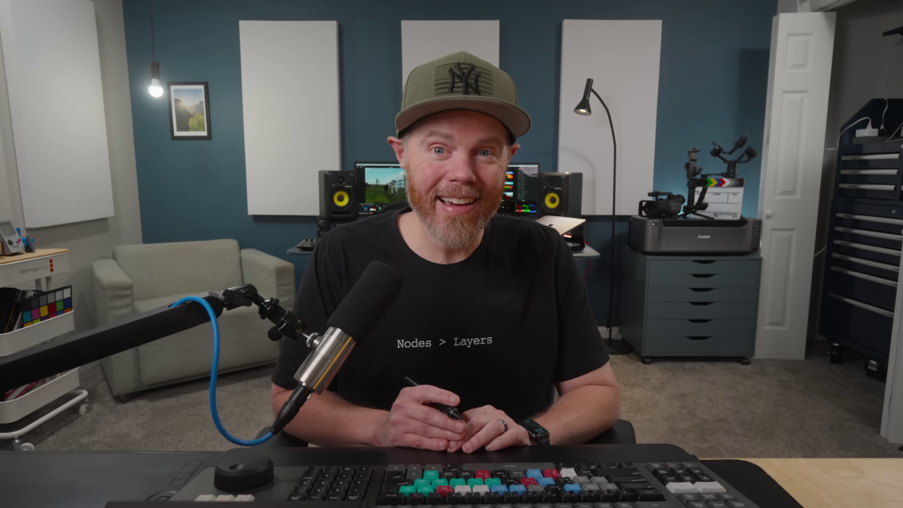